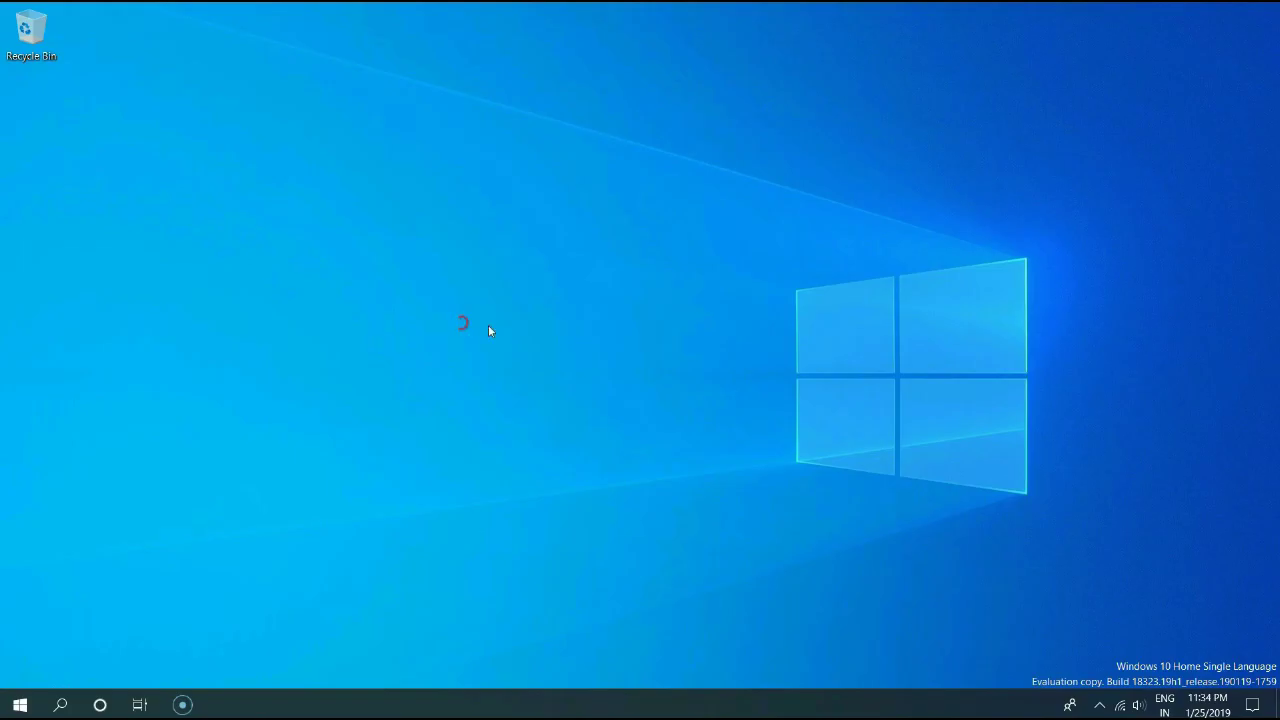
right_click(462, 324)
left_click(558, 365)
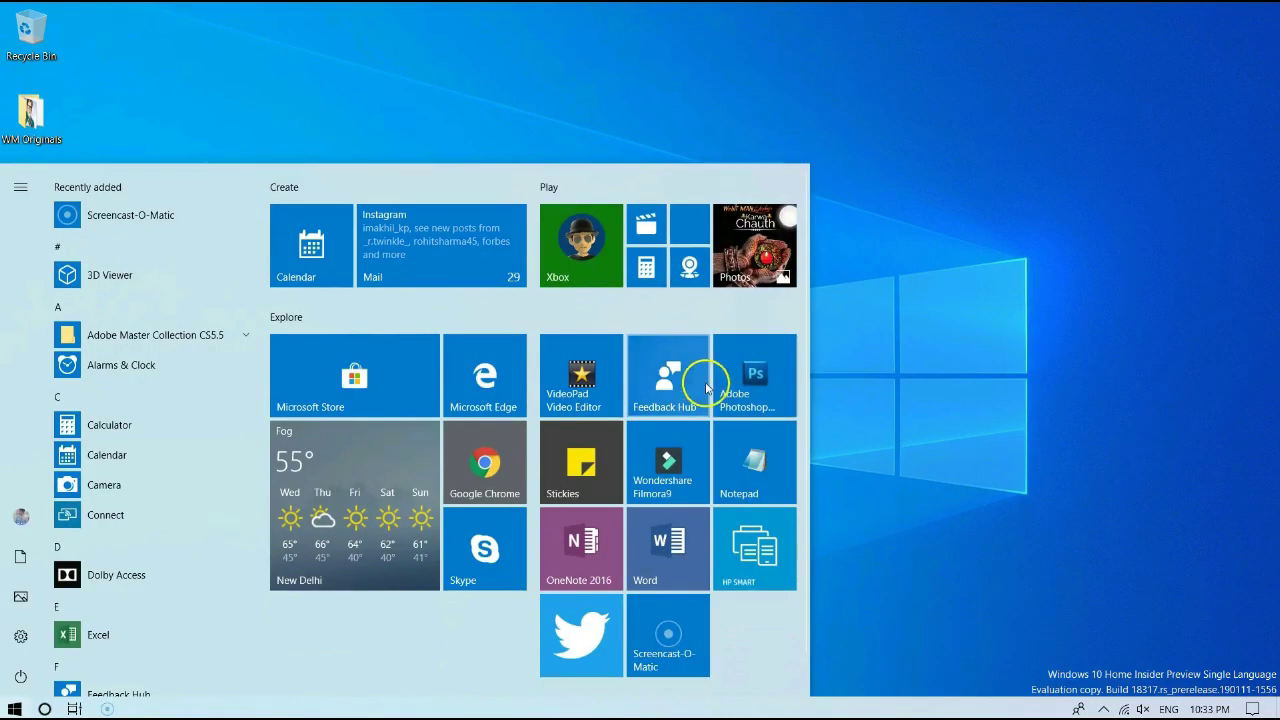
Step: Open Feedback Hub, restore it to a smaller window and view the profile overview
left_click(672, 372)
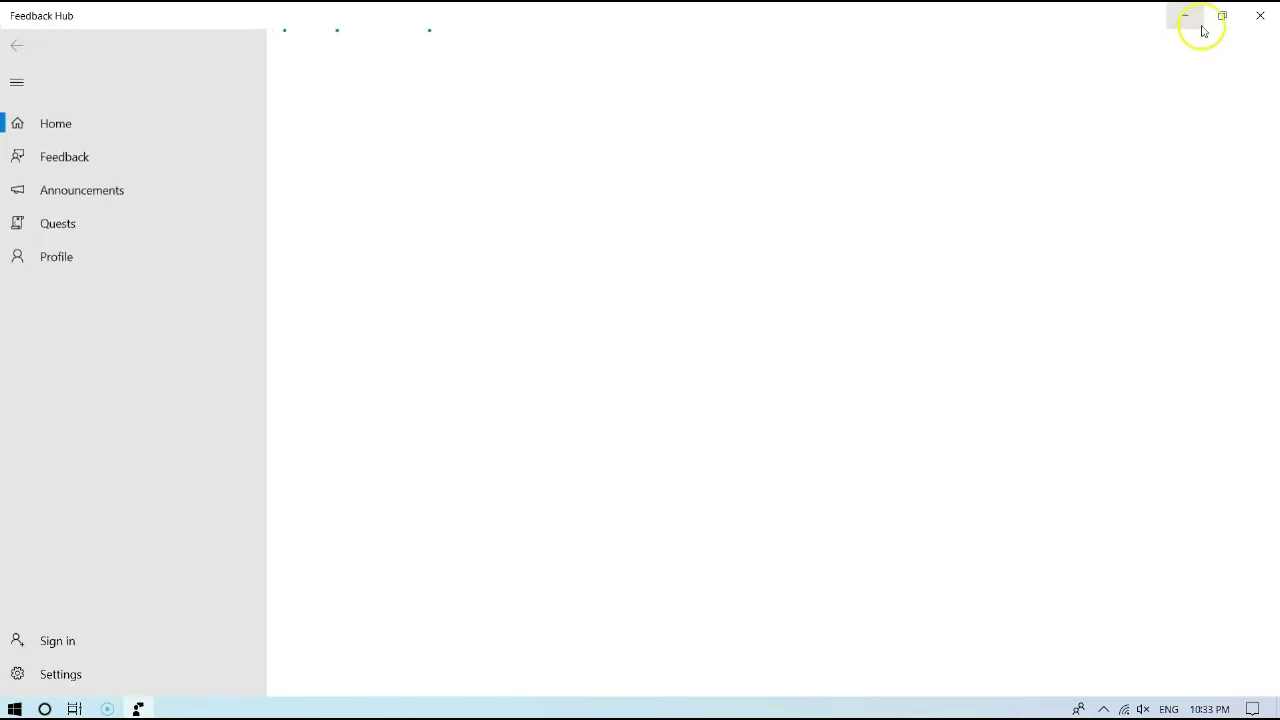
left_click(1212, 29)
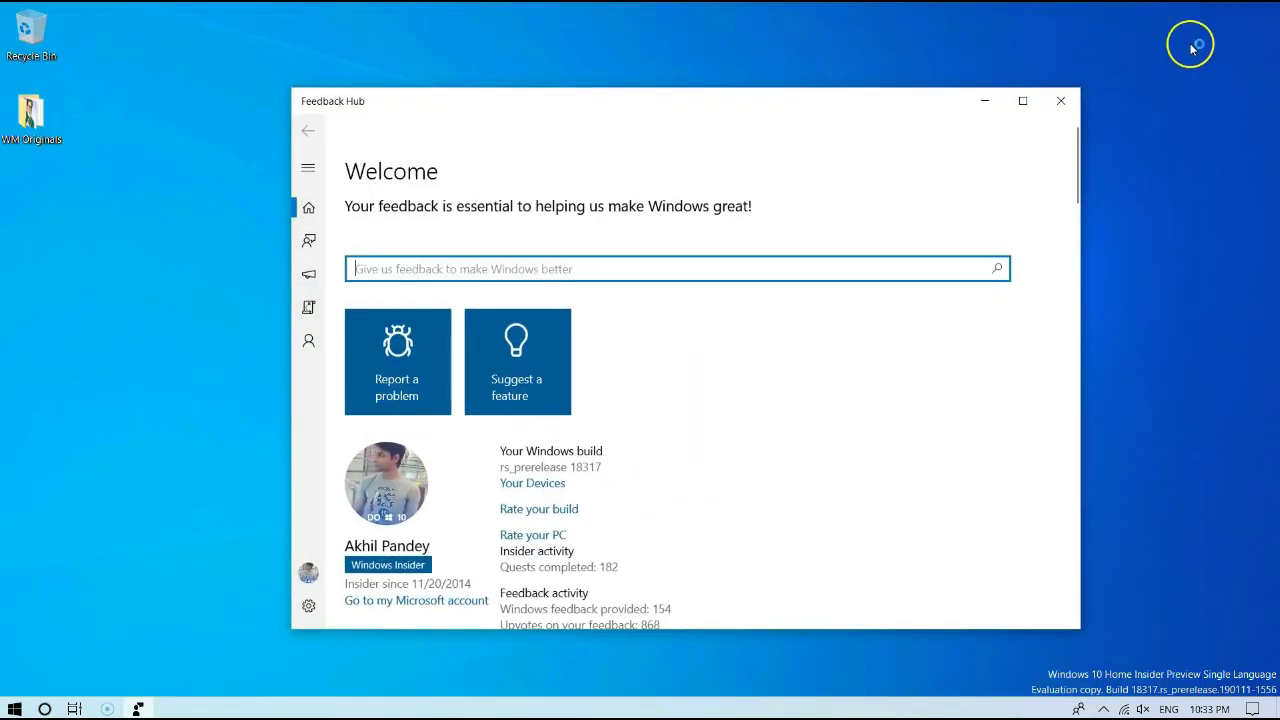
left_click(205, 291)
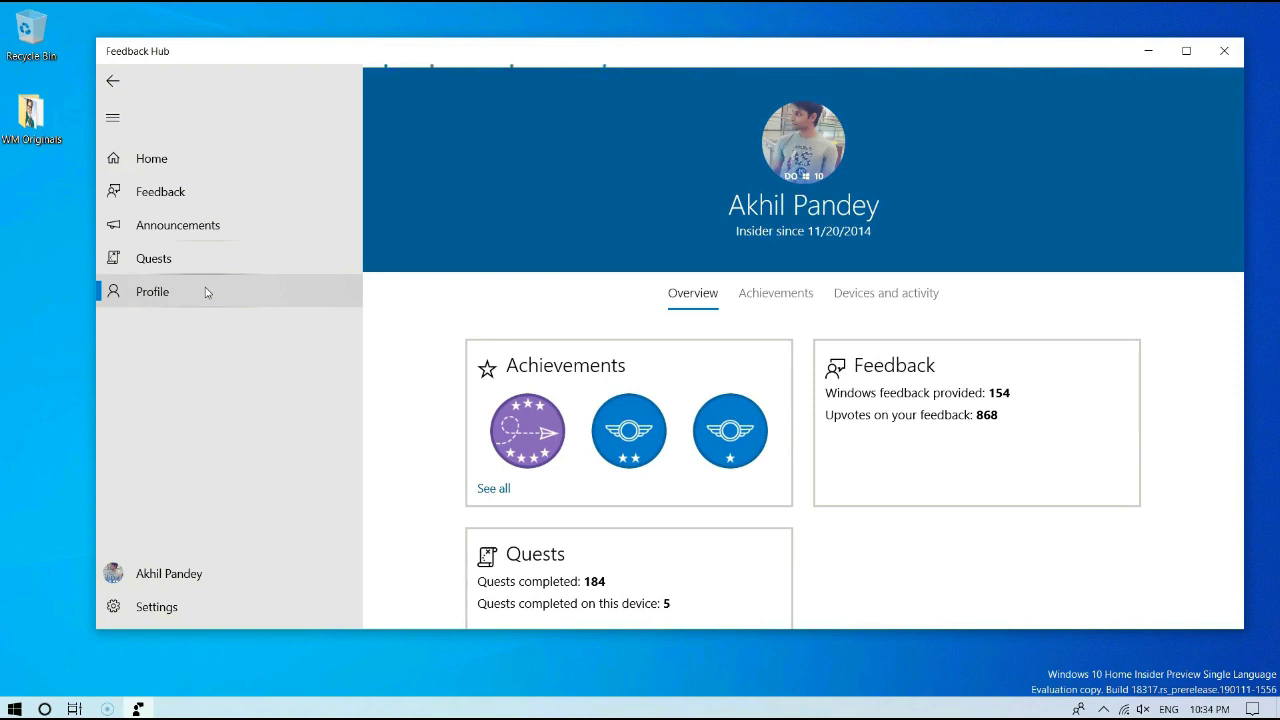
left_click(169, 293)
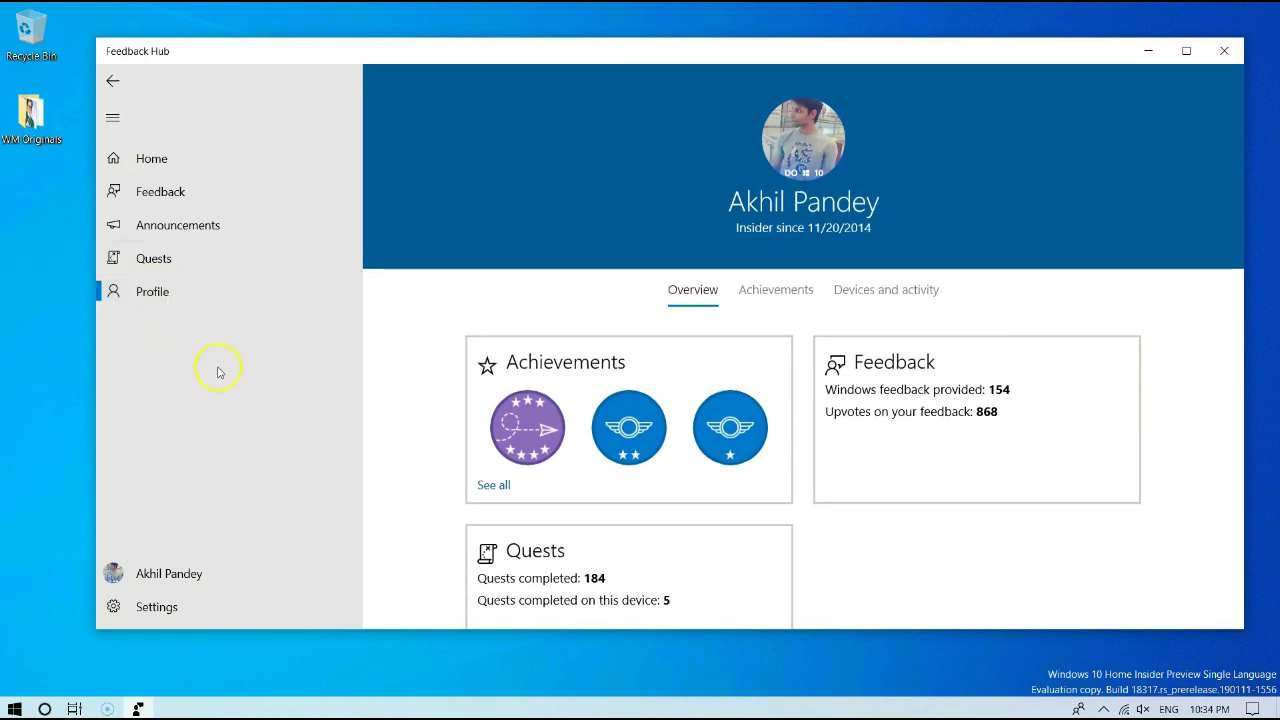
Step: Open the Enable Reserved Storage quest from the Quests list in Feedback Hub and read its instructions
left_click(168, 258)
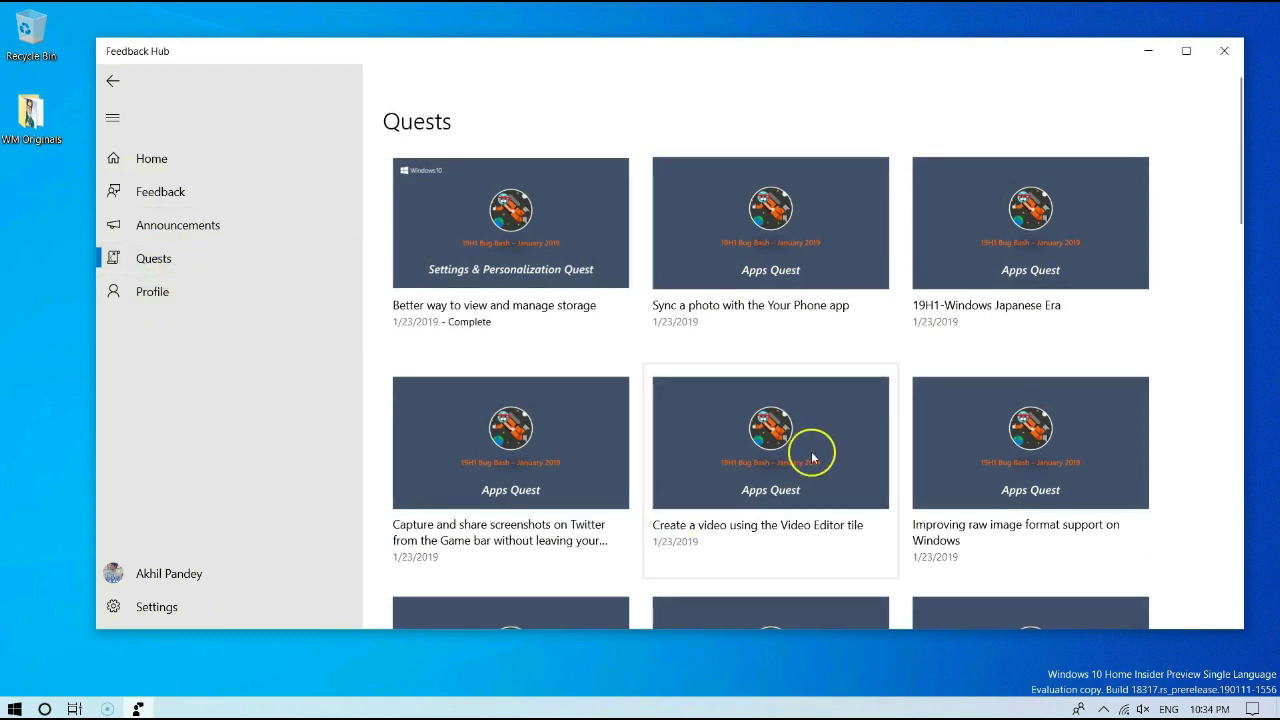
scroll(811, 443, "down", 10)
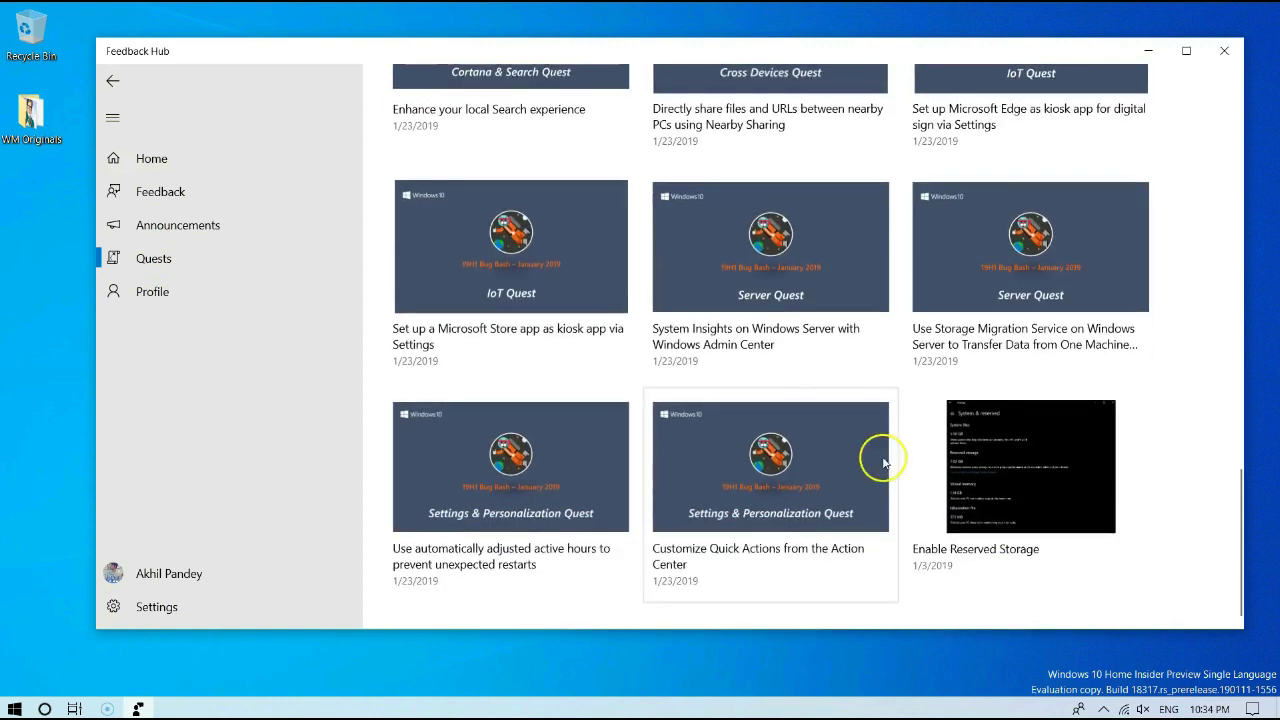
left_click(943, 480)
scroll(845, 472, "down", 5)
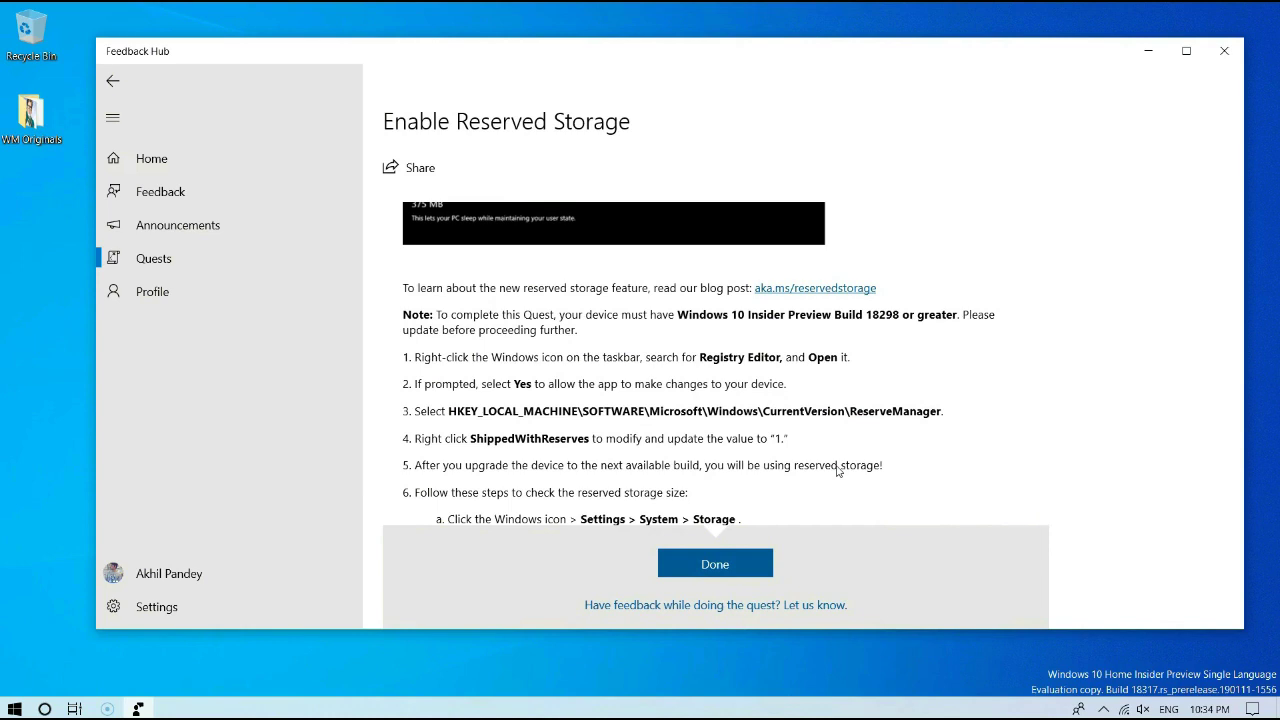
Step: Search Windows for "regis" and launch Registry Editor
left_click(15, 709)
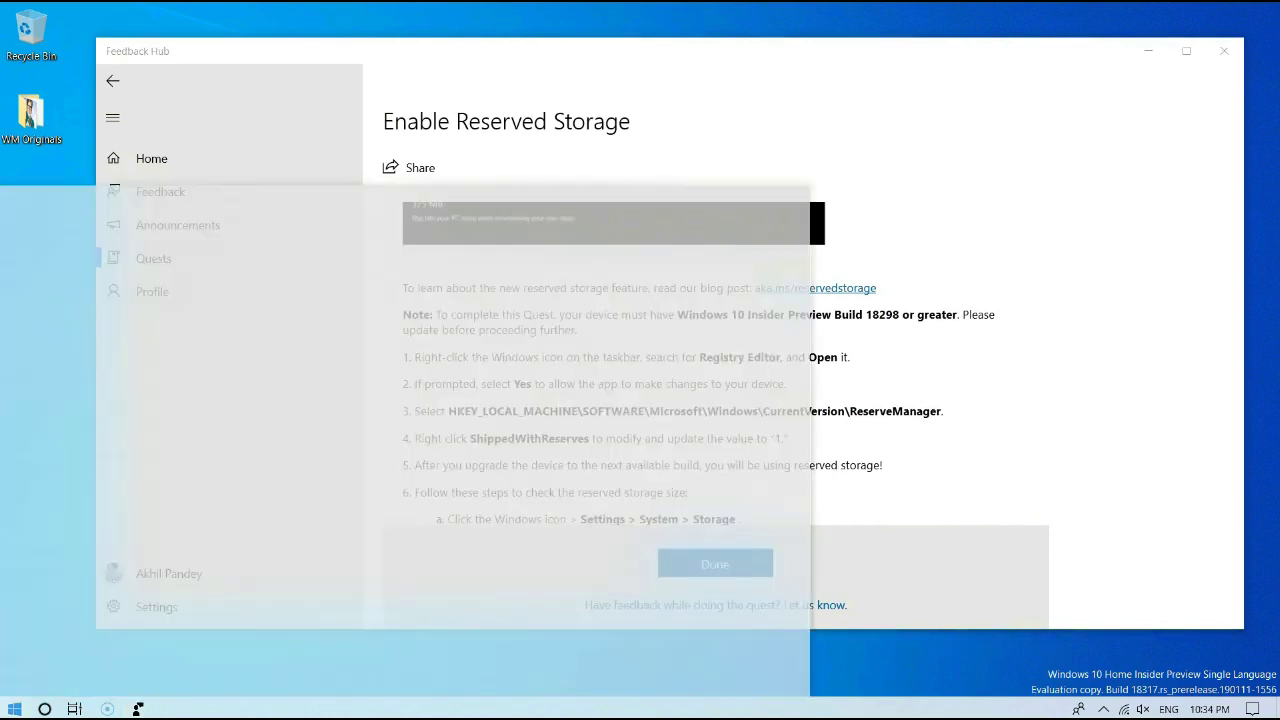
left_click(41, 710)
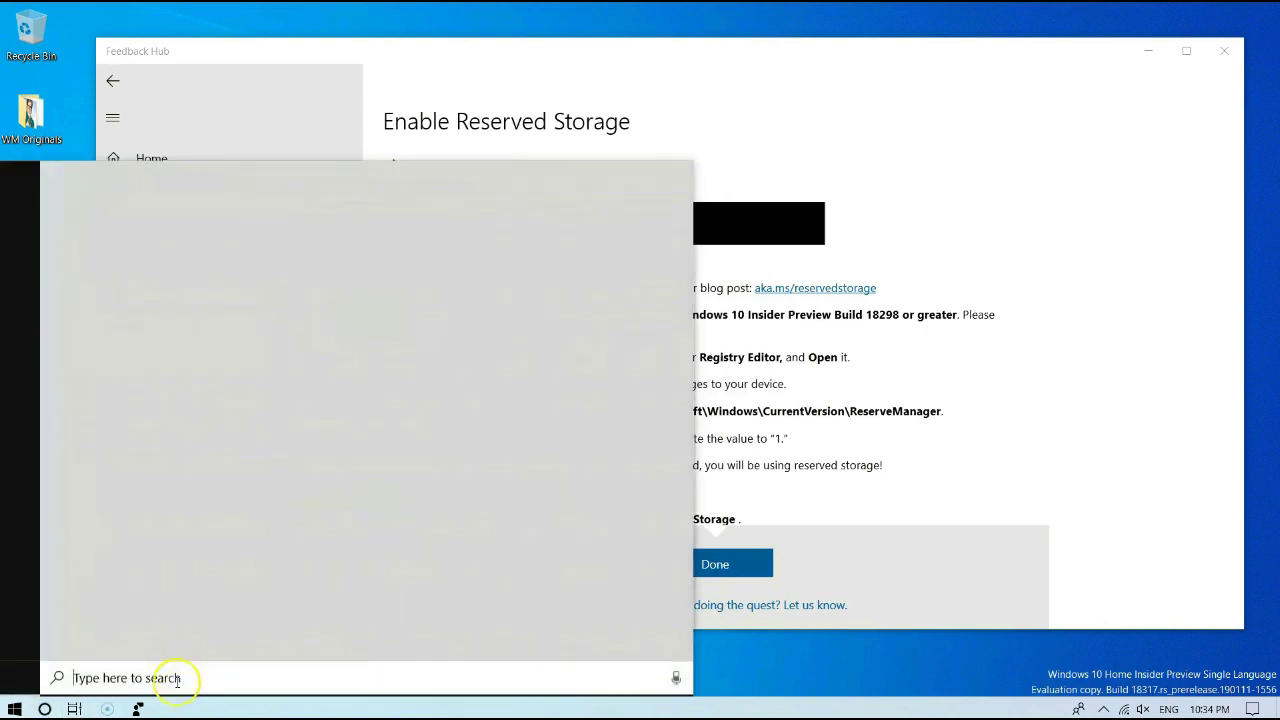
type("regis")
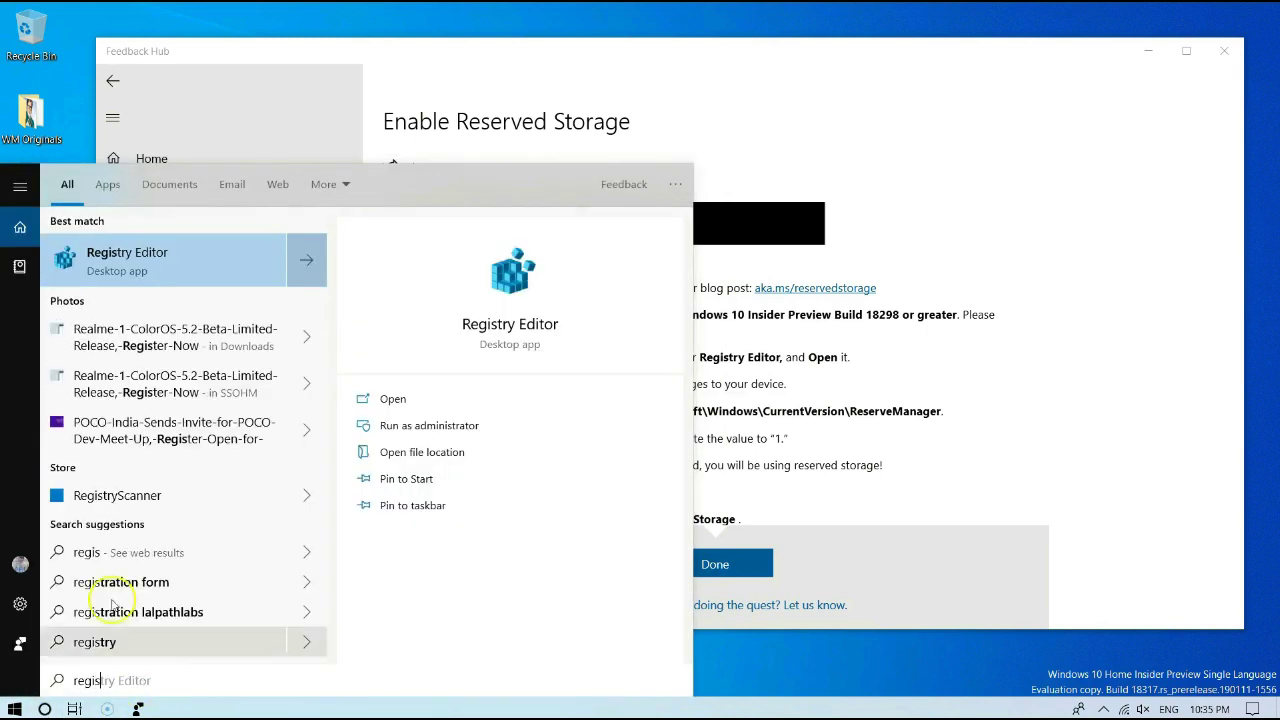
left_click(193, 256)
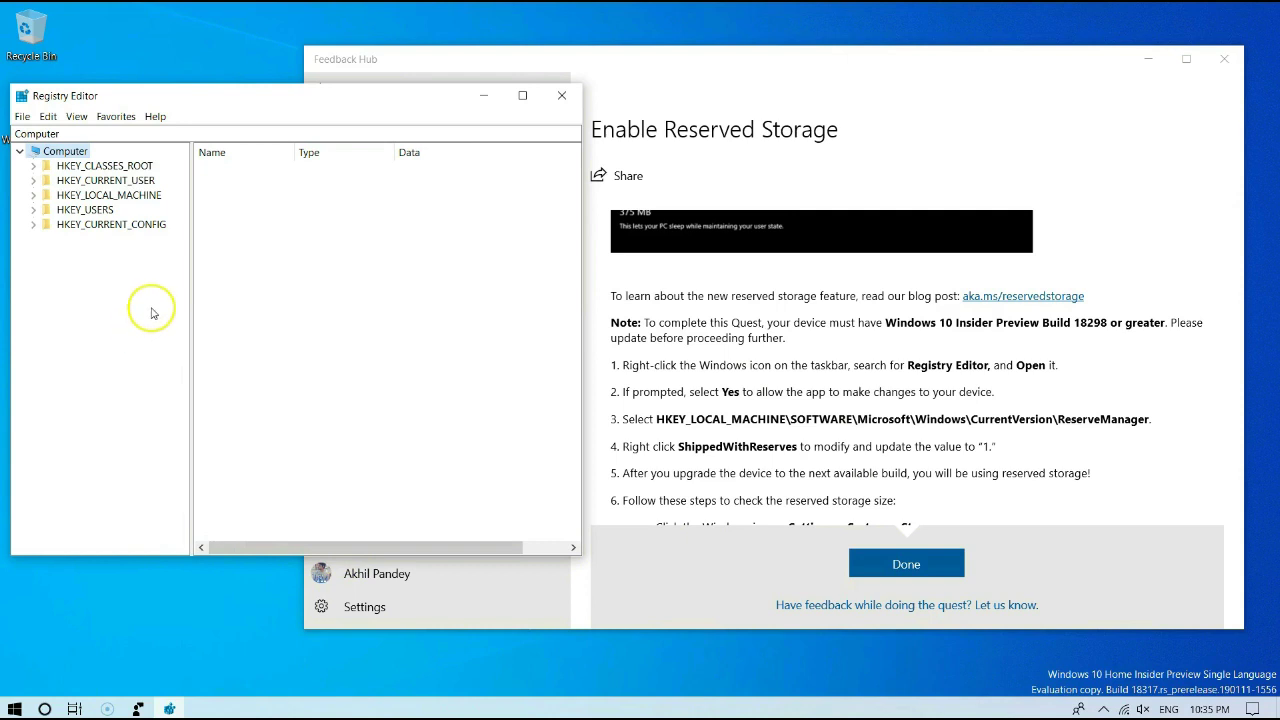
Step: Expand the registry tree down to HKEY_LOCAL_MACHINE\SOFTWARE\Microsoft
left_click(129, 197)
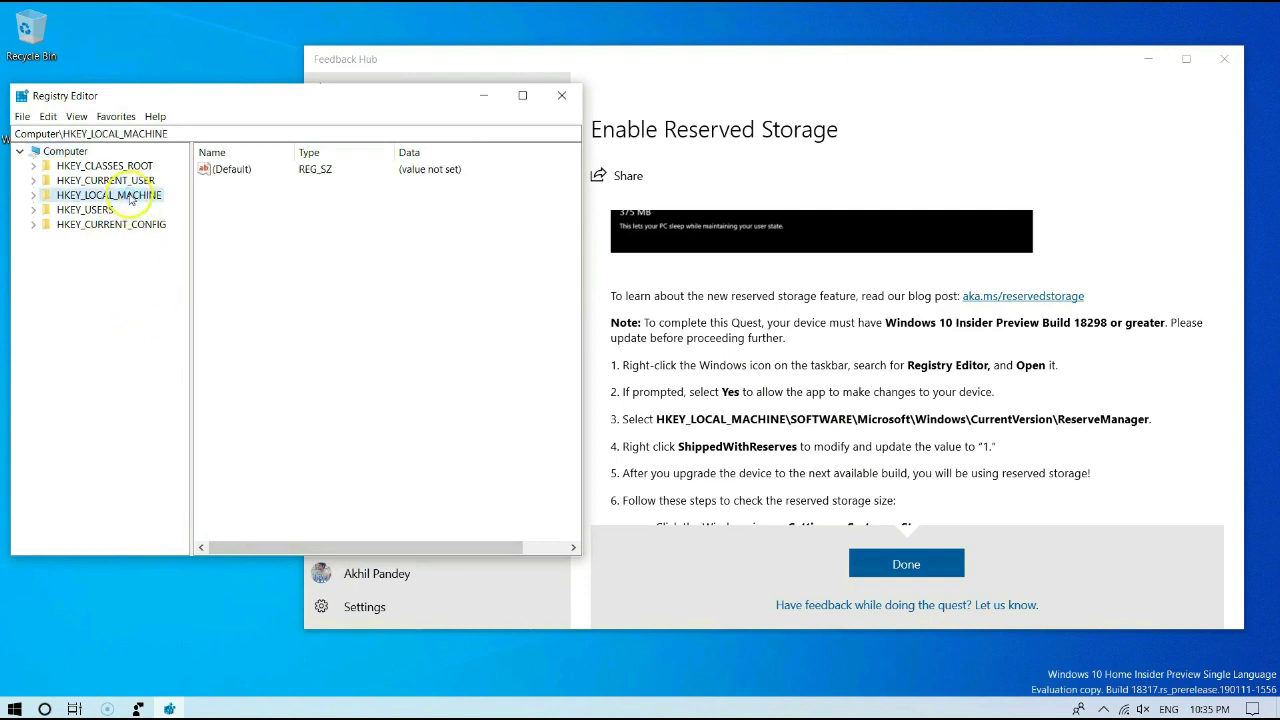
left_click(34, 196)
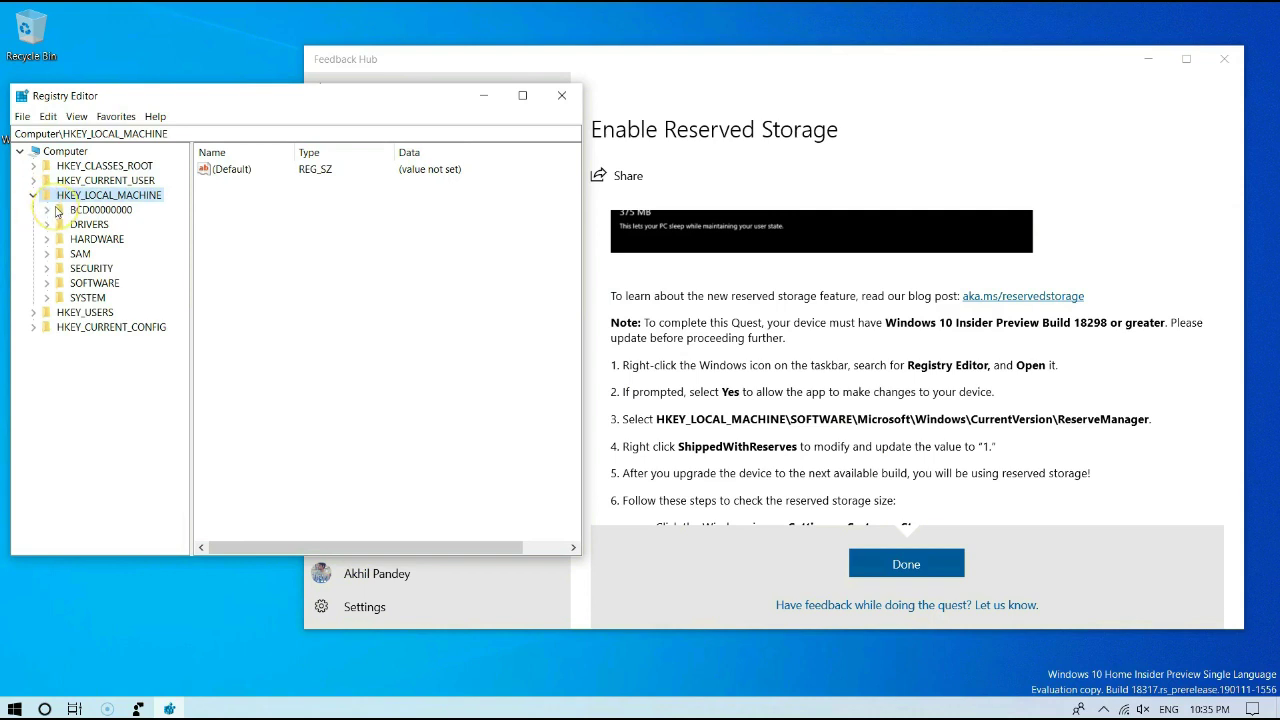
left_click(46, 283)
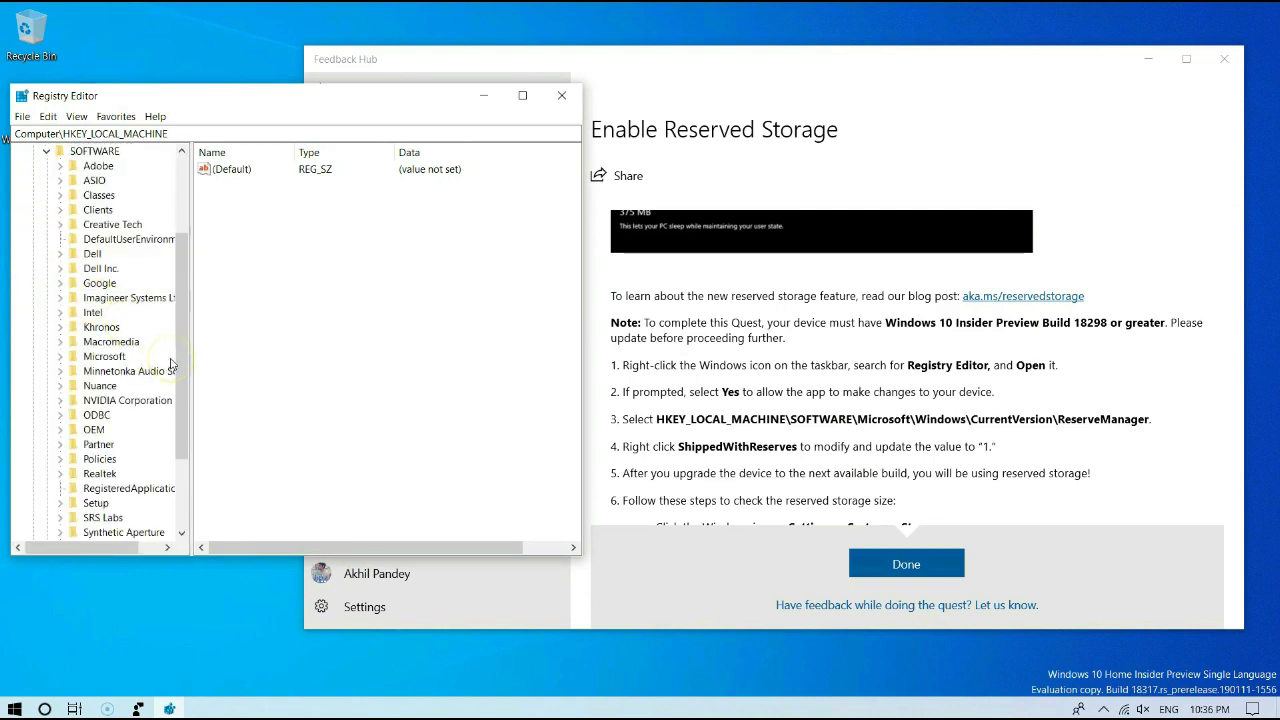
left_click(62, 357)
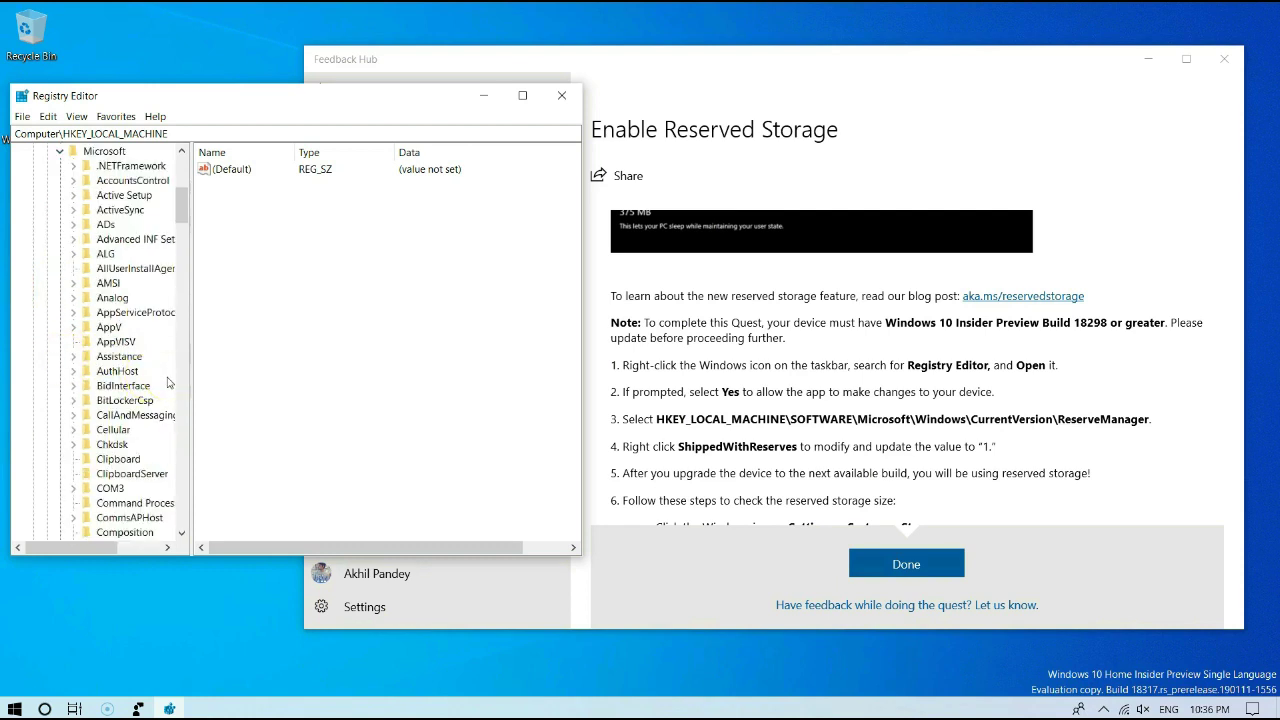
Step: Find the Windows key under Microsoft and expand it along with its CurrentVersion subkey
scroll(137, 500, "down", 4)
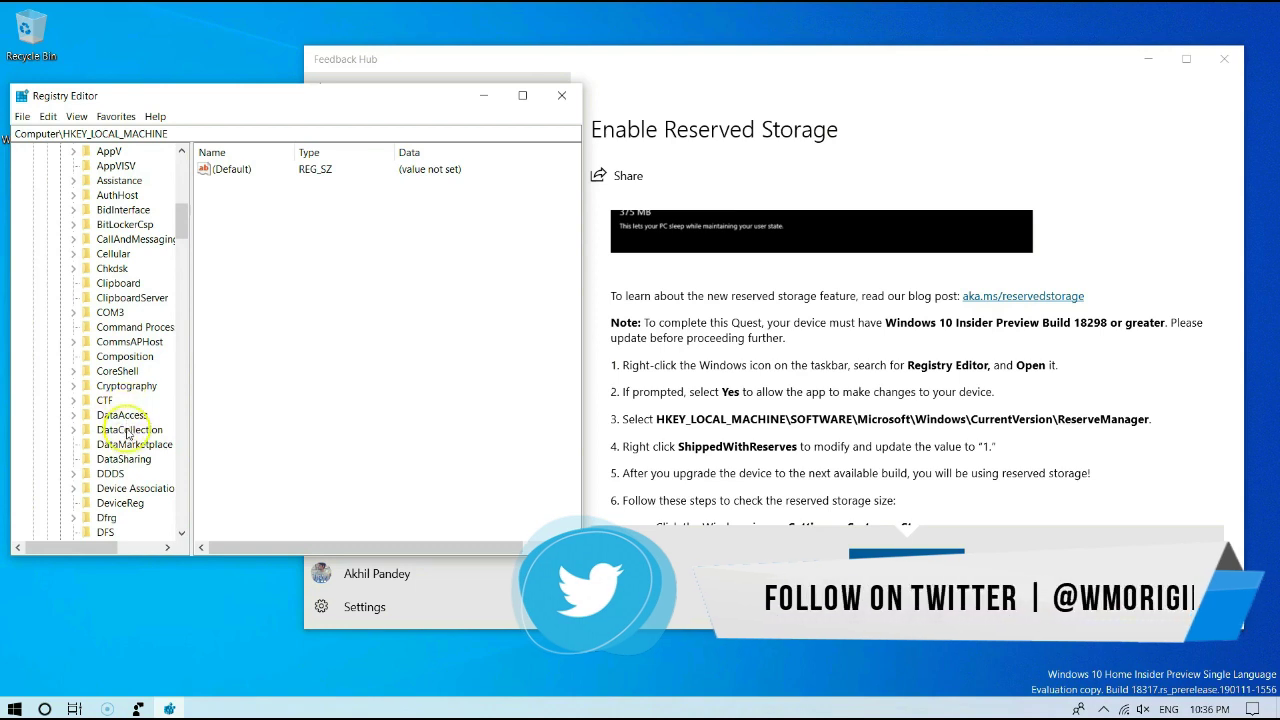
scroll(128, 408, "up", 2)
scroll(128, 408, "up", 4)
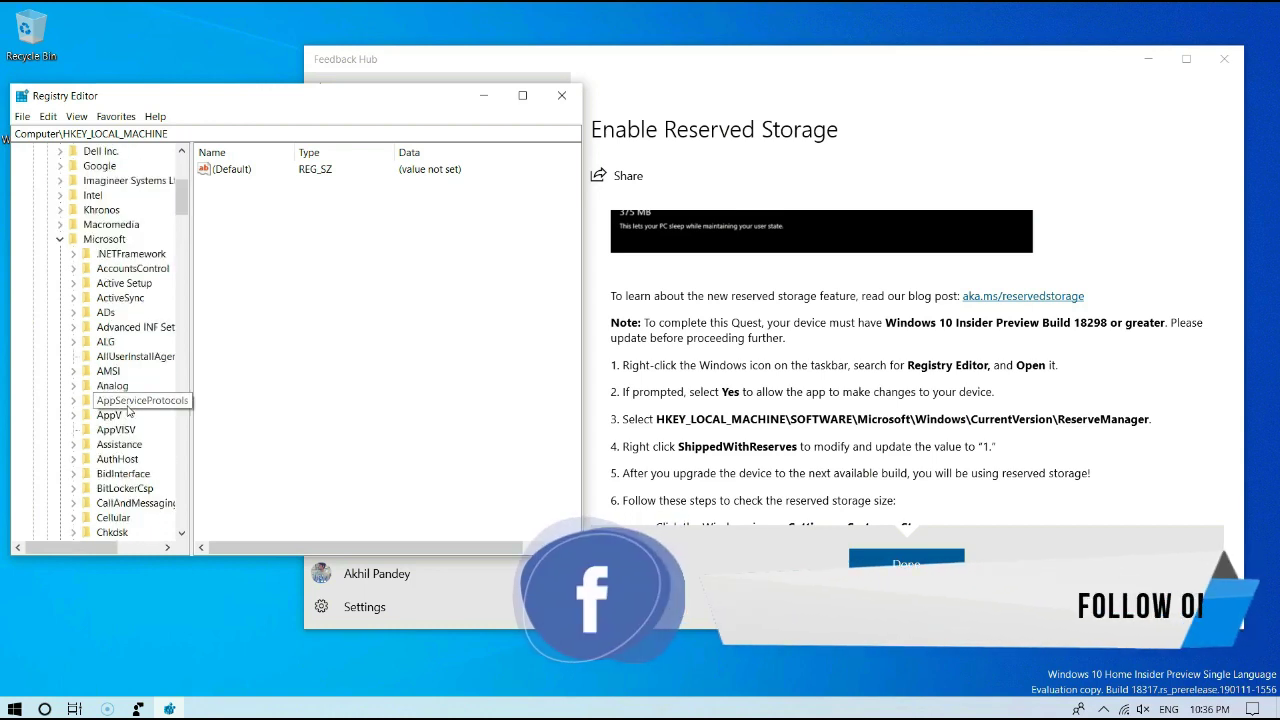
scroll(128, 408, "down", 3)
scroll(128, 408, "down", 9)
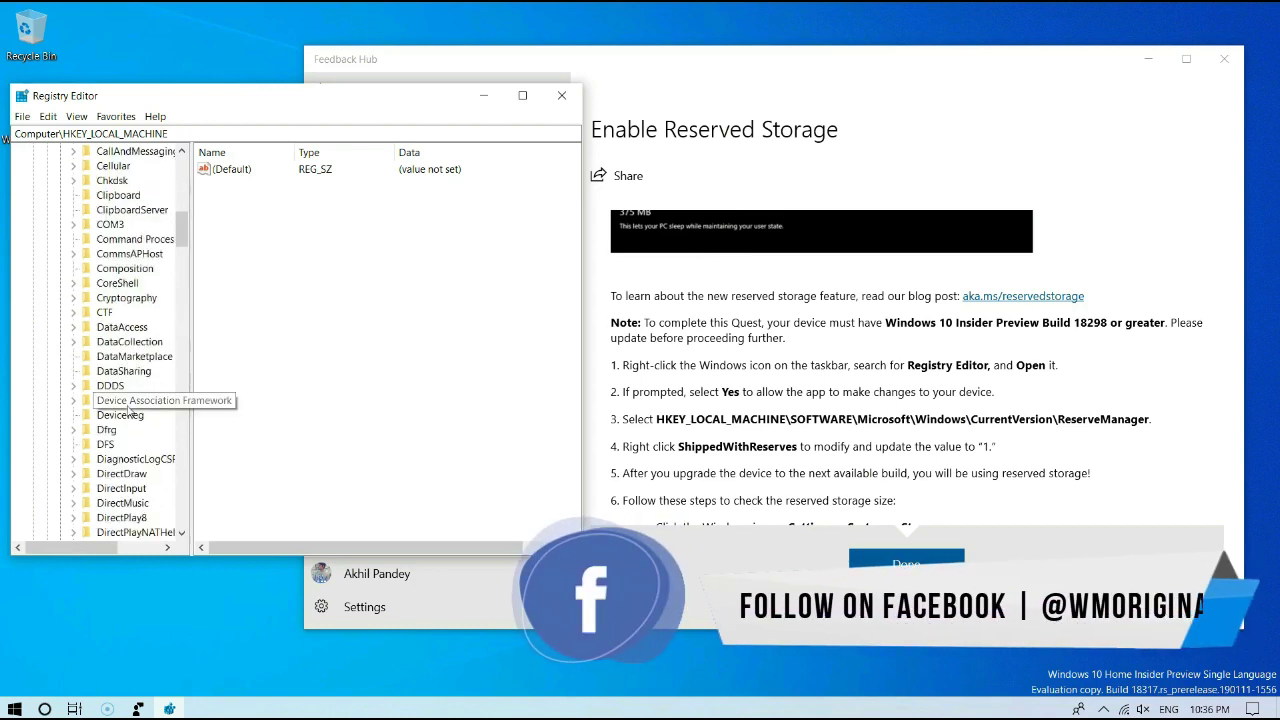
scroll(128, 408, "down", 20)
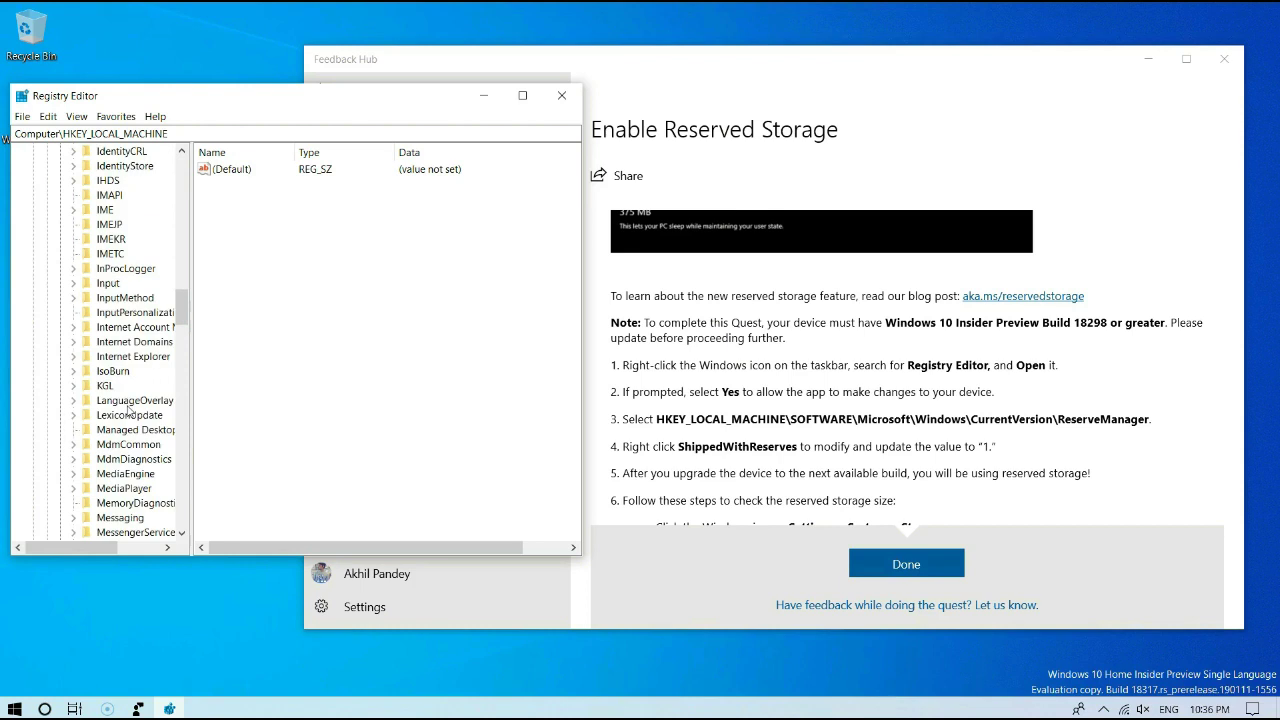
scroll(128, 408, "down", 20)
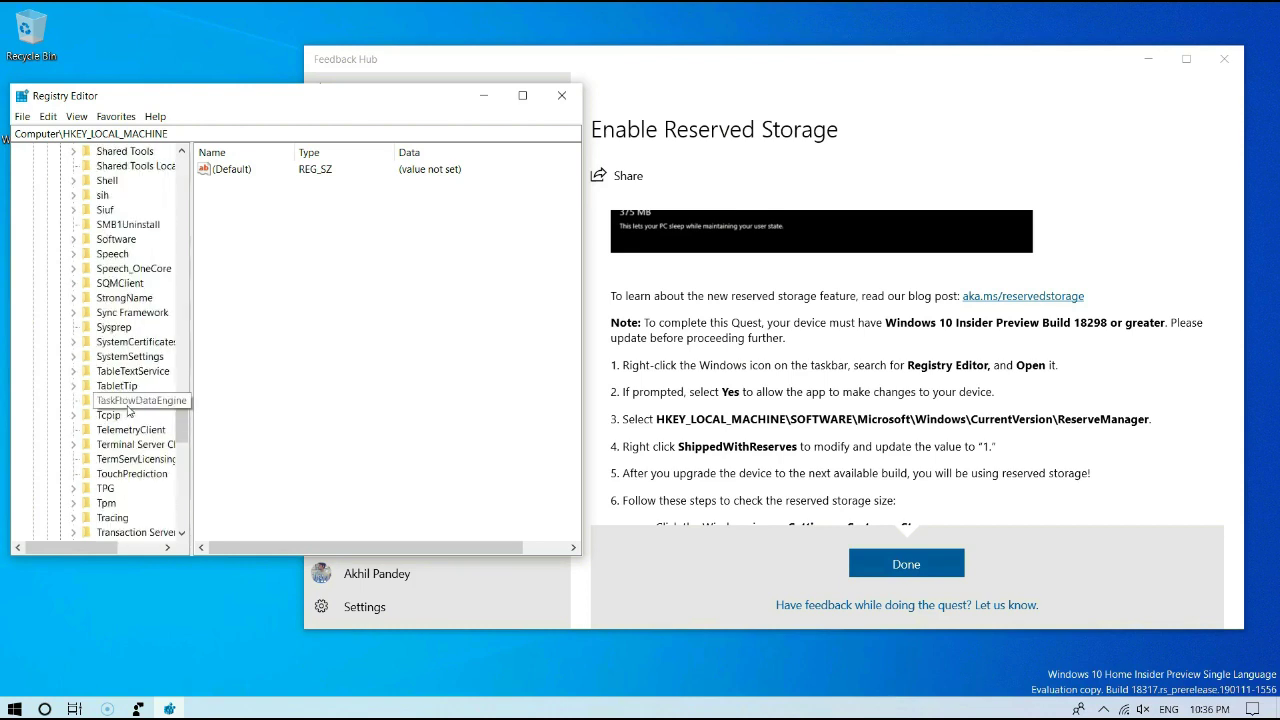
scroll(128, 408, "down", 5)
scroll(128, 408, "down", 5)
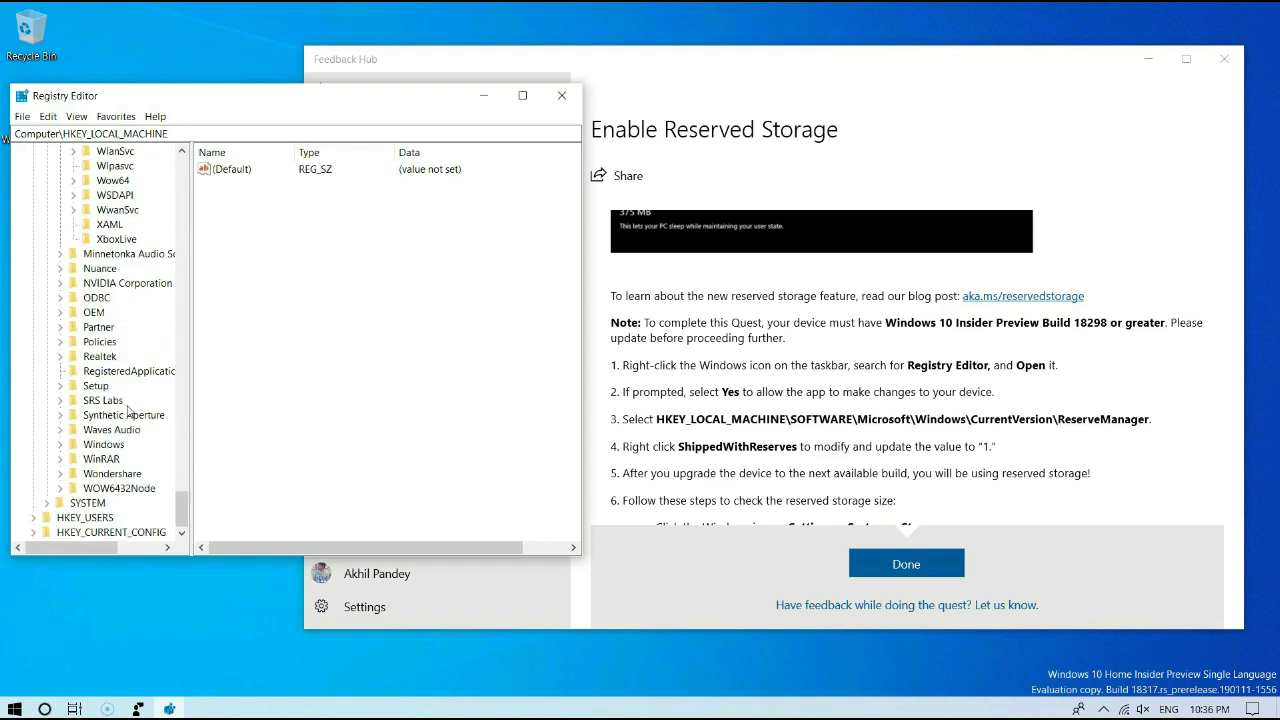
scroll(128, 408, "up", 4)
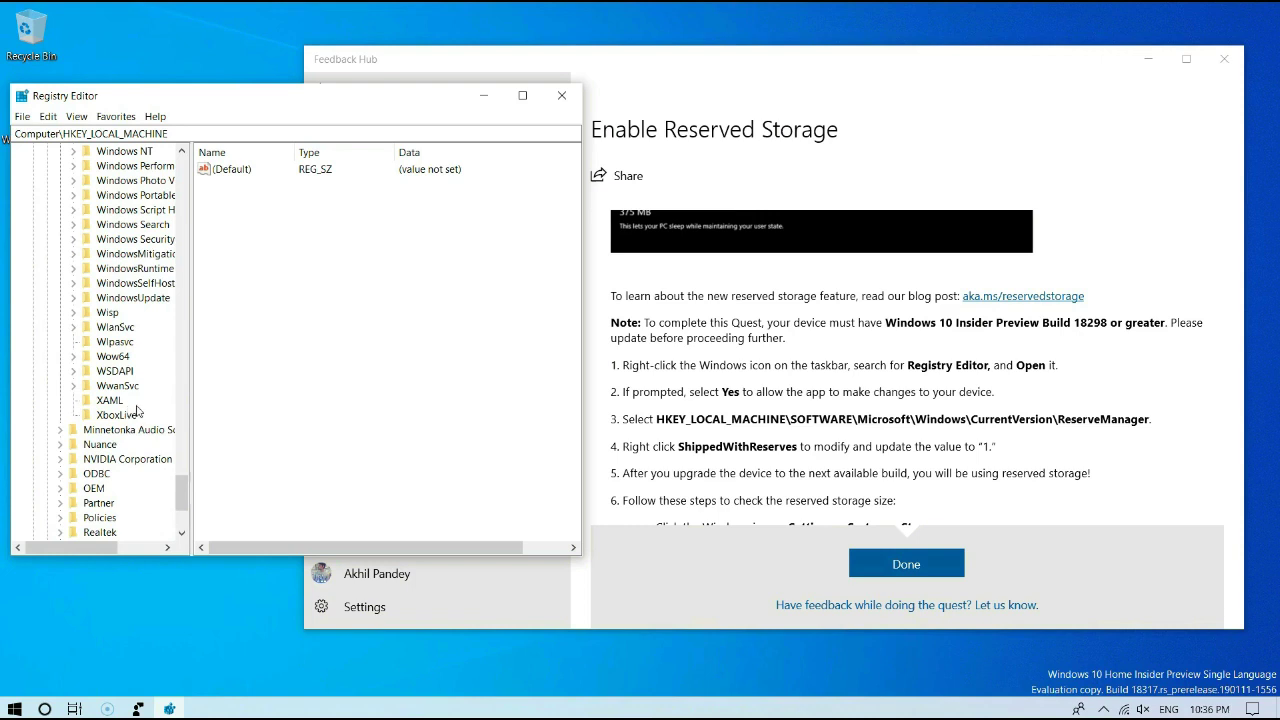
scroll(137, 410, "up", 4)
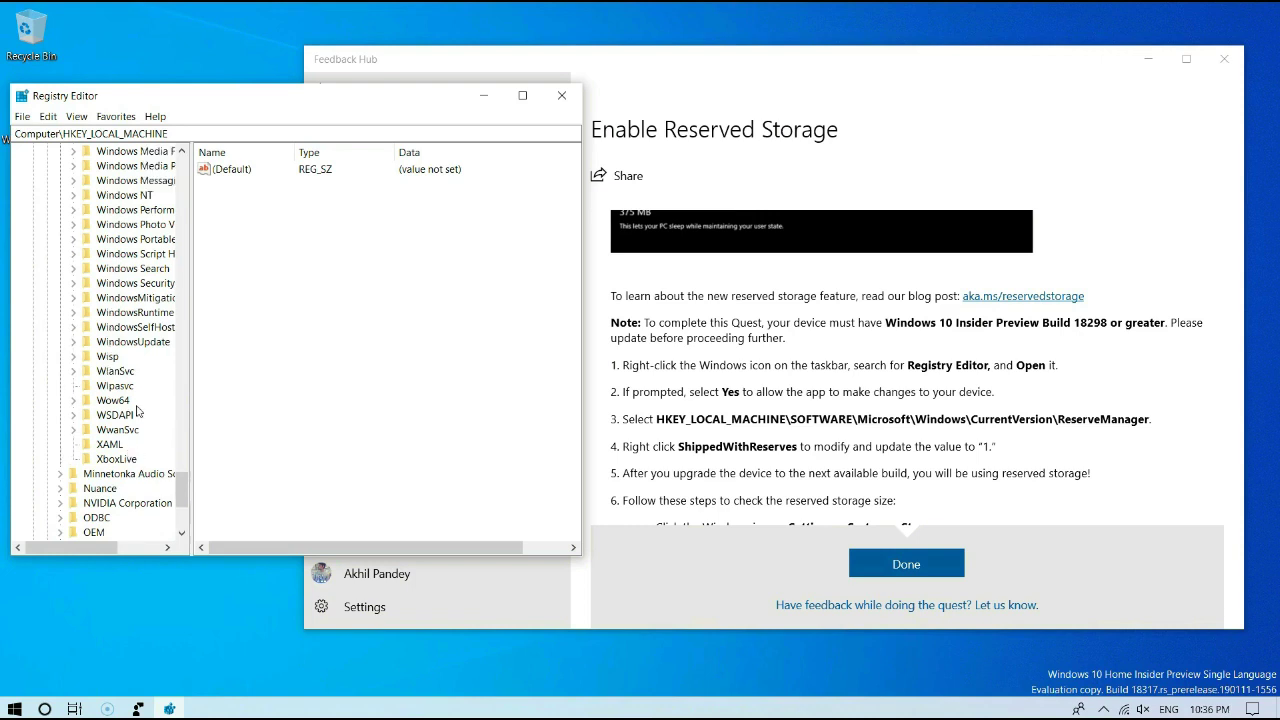
left_click(73, 195)
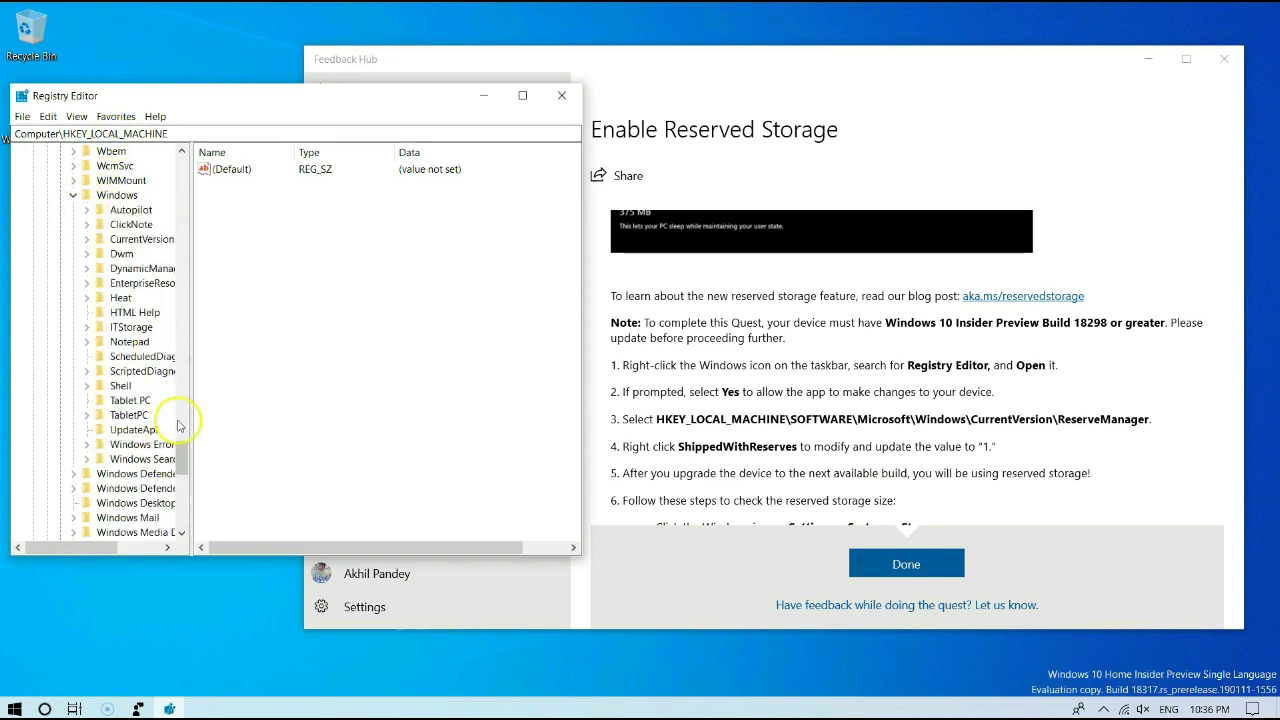
left_click(88, 240)
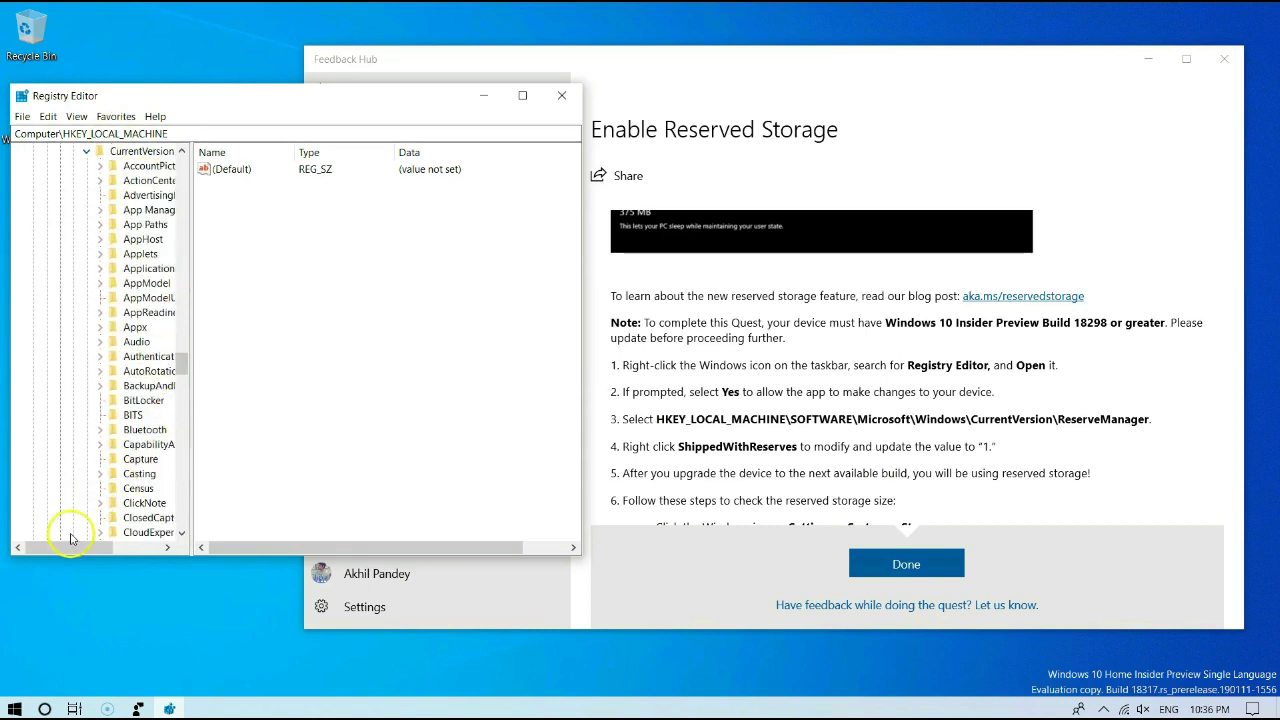
Step: Select the ReserveManager key under CurrentVersion to list its values
left_click_drag(70, 548, 97, 557)
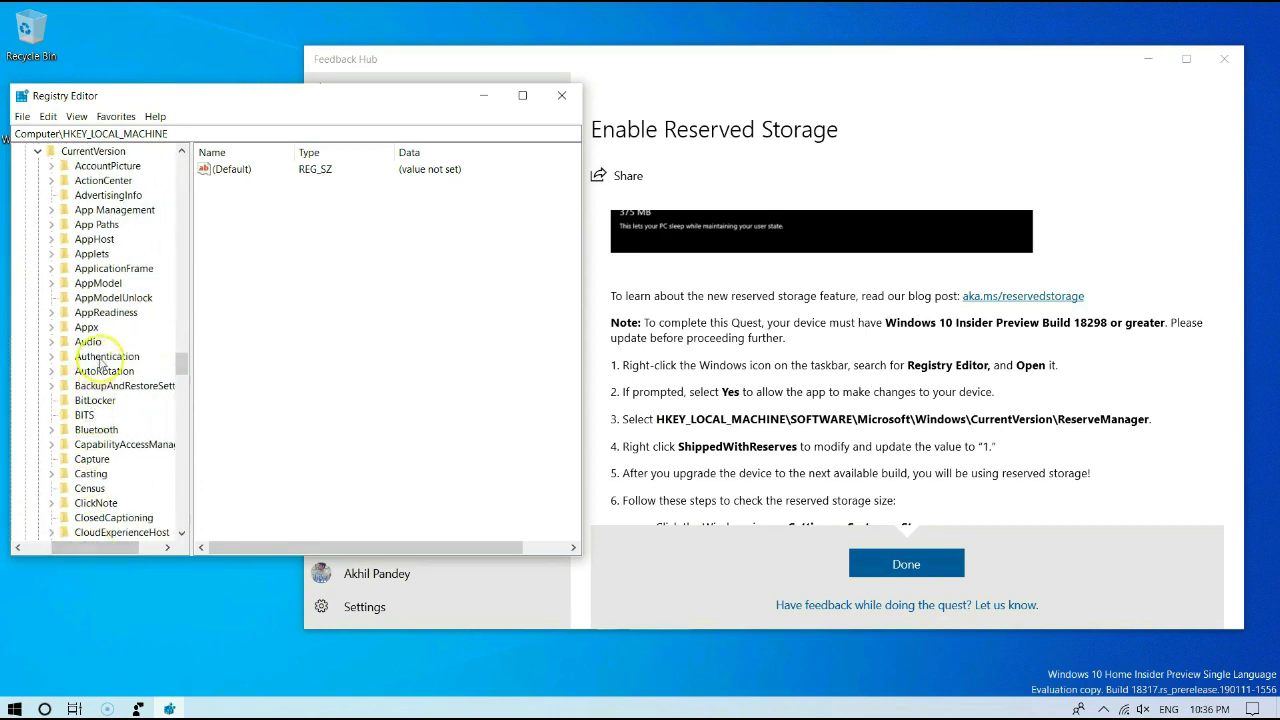
scroll(100, 365, "down", 18)
scroll(100, 382, "down", 6)
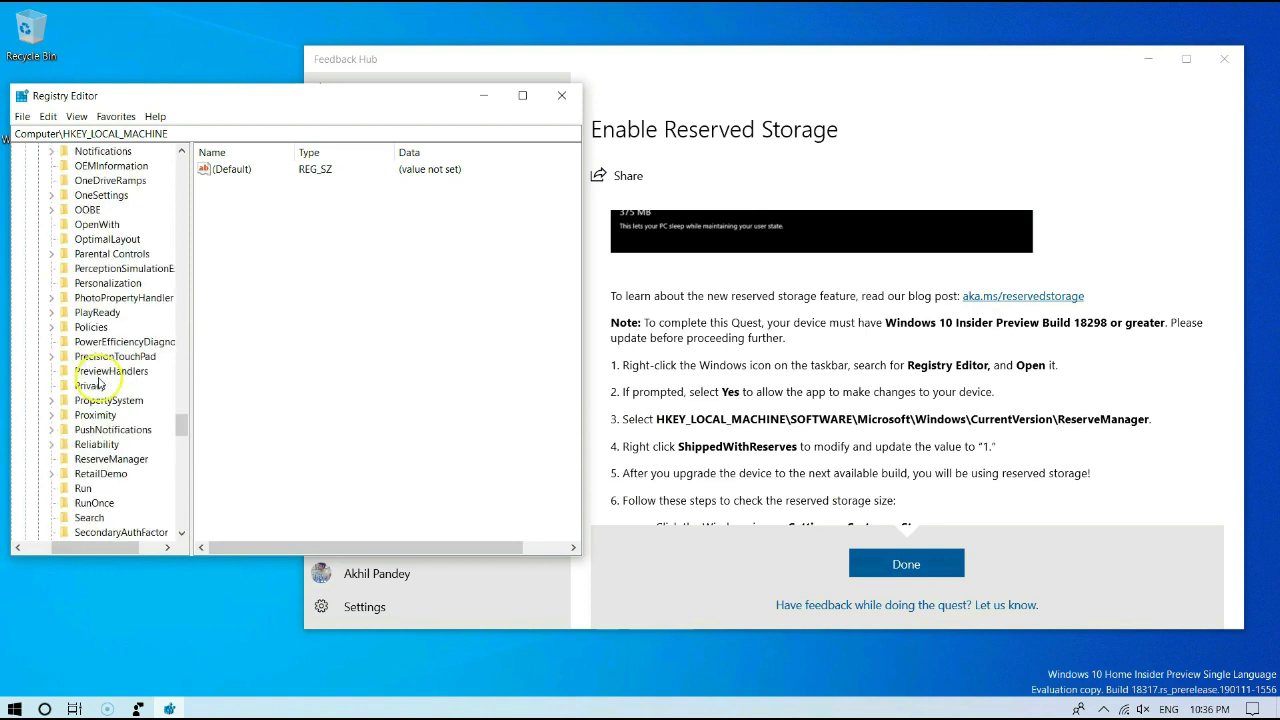
left_click(112, 459)
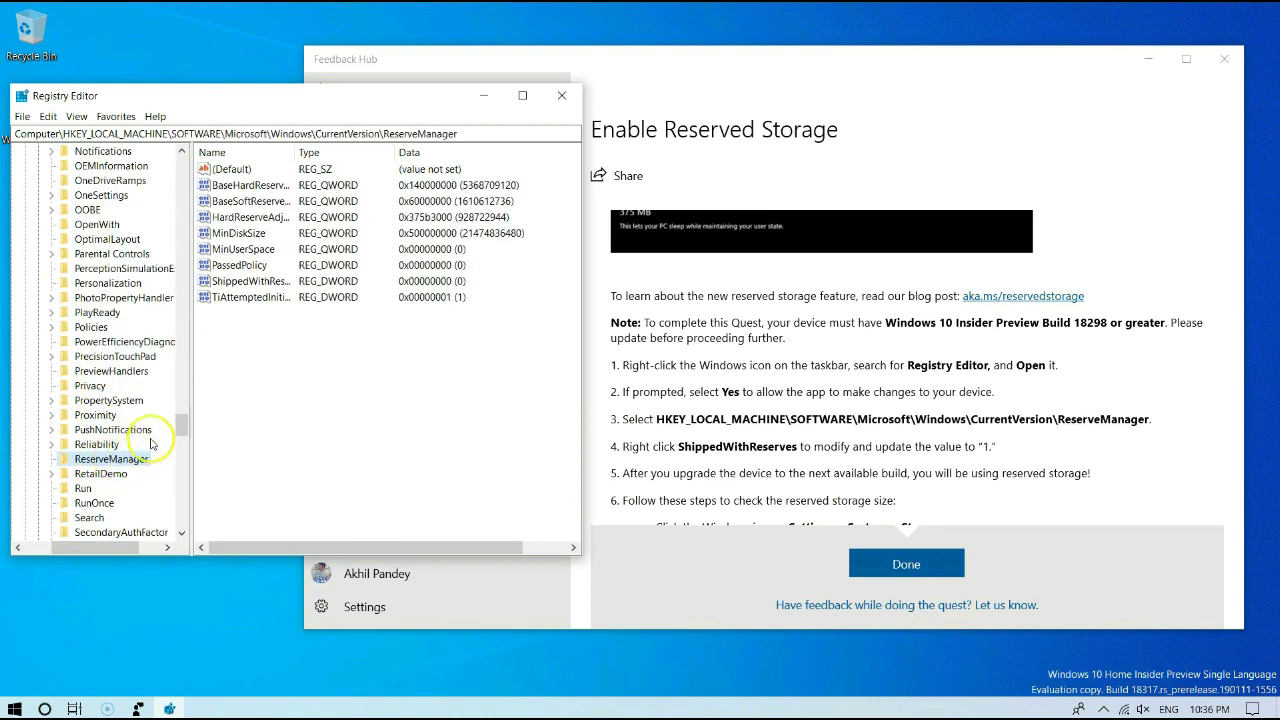
scroll(141, 425, "down", 1)
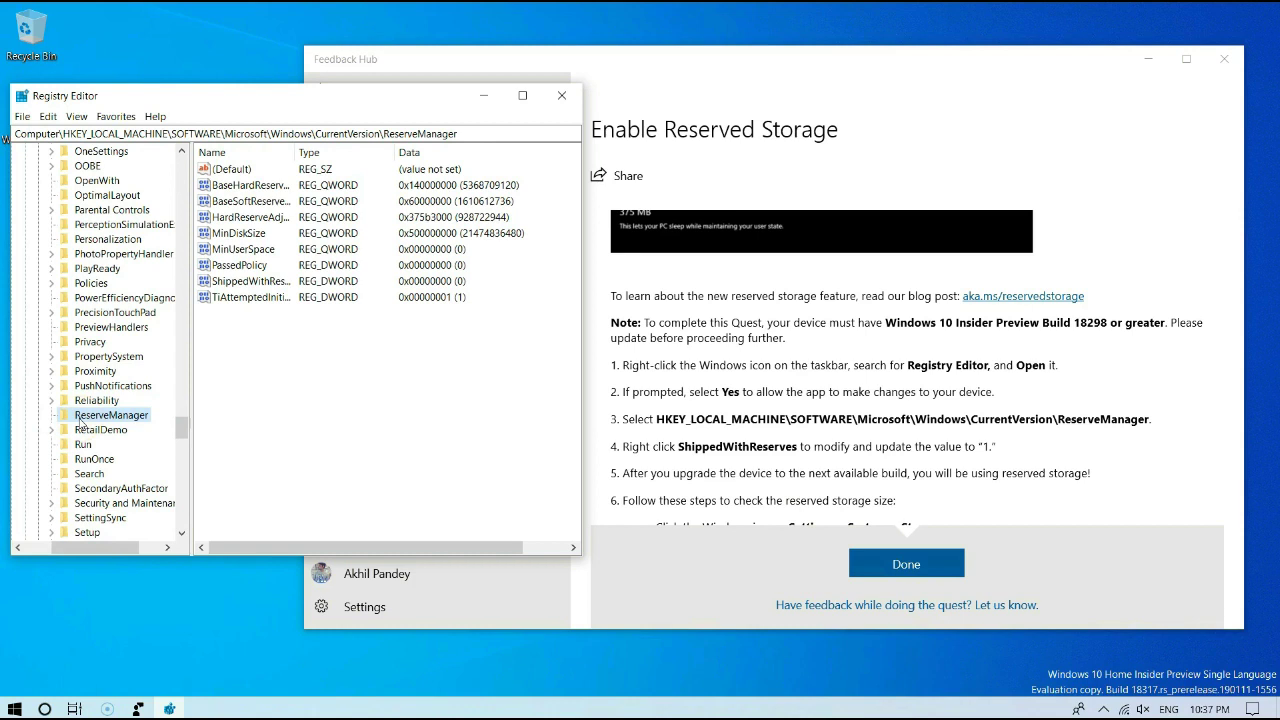
Step: Set the ShippedWithReserves DWORD's value data to 1, reviewing the remaining quest instructions and clearing the Free up space notification before confirming
right_click(241, 287)
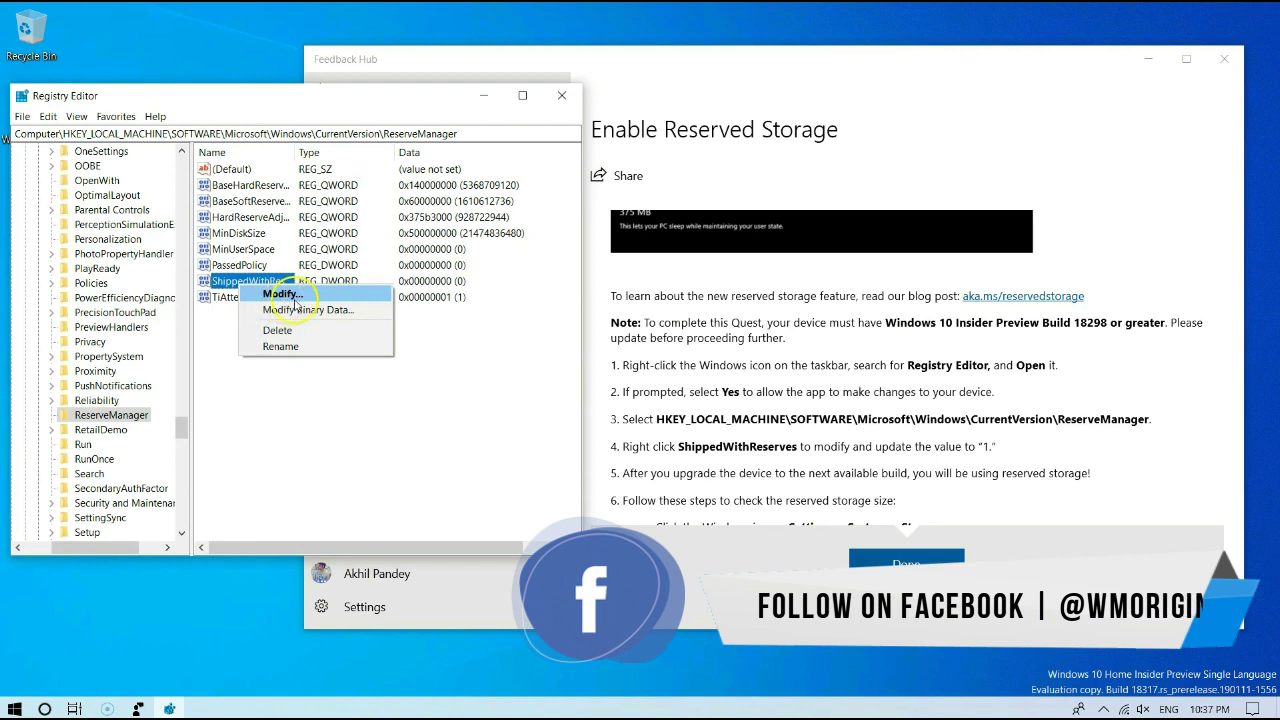
left_click(285, 294)
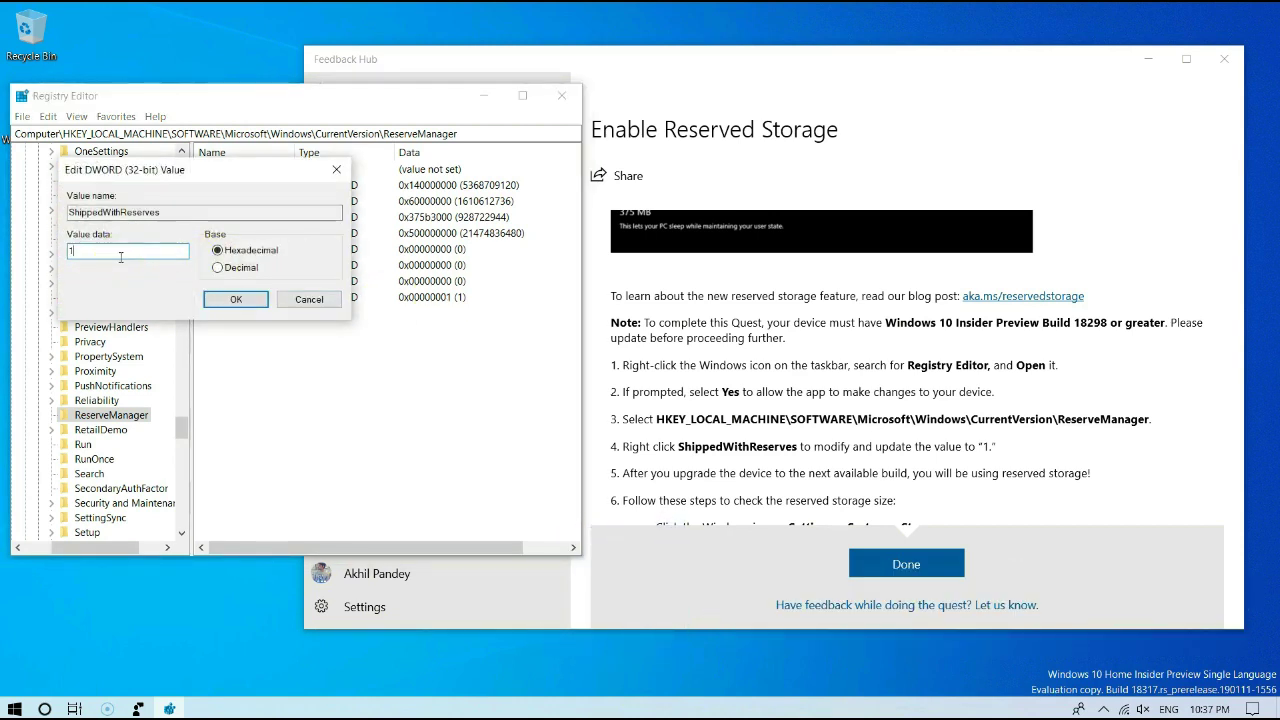
scroll(860, 380, "down", 3)
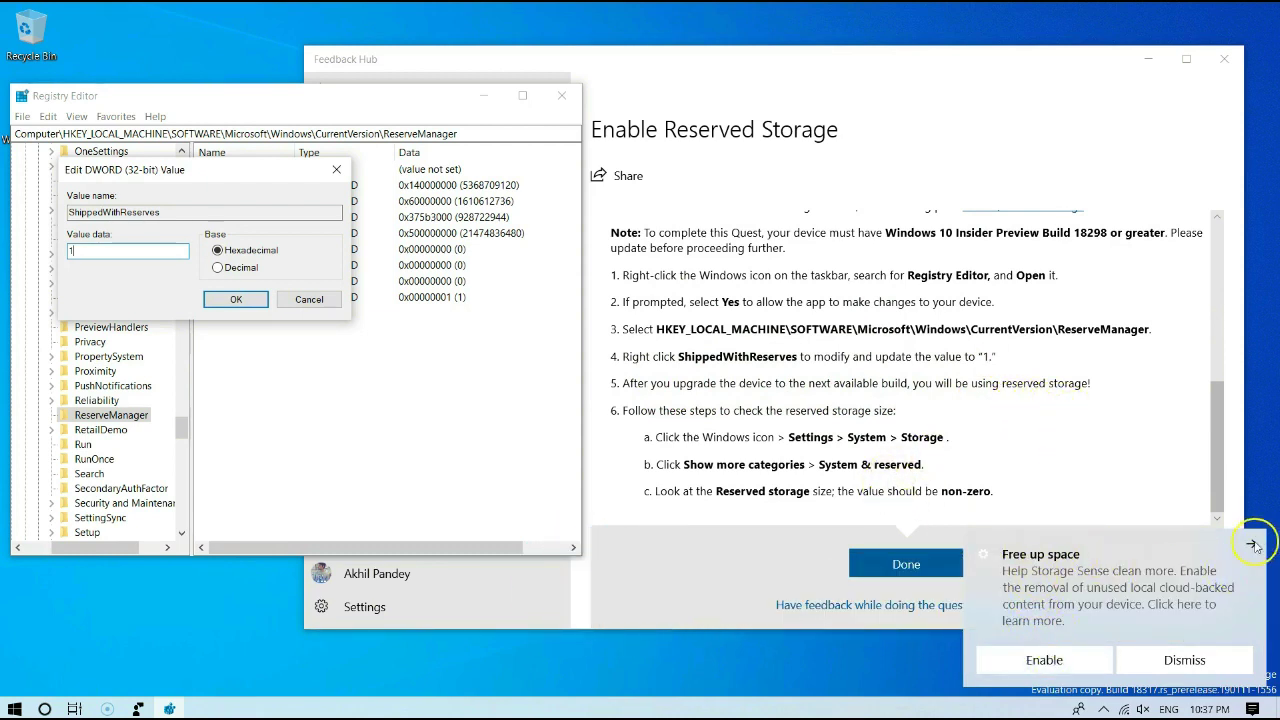
left_click(1253, 544)
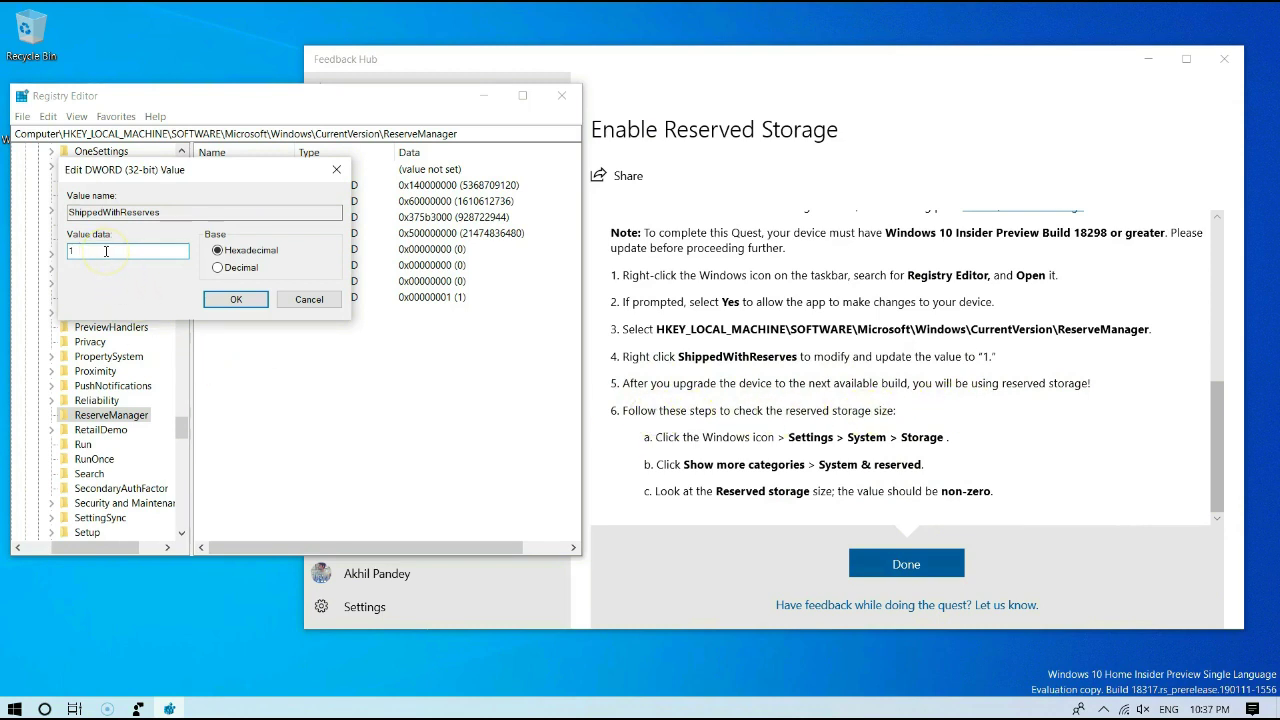
left_click(220, 299)
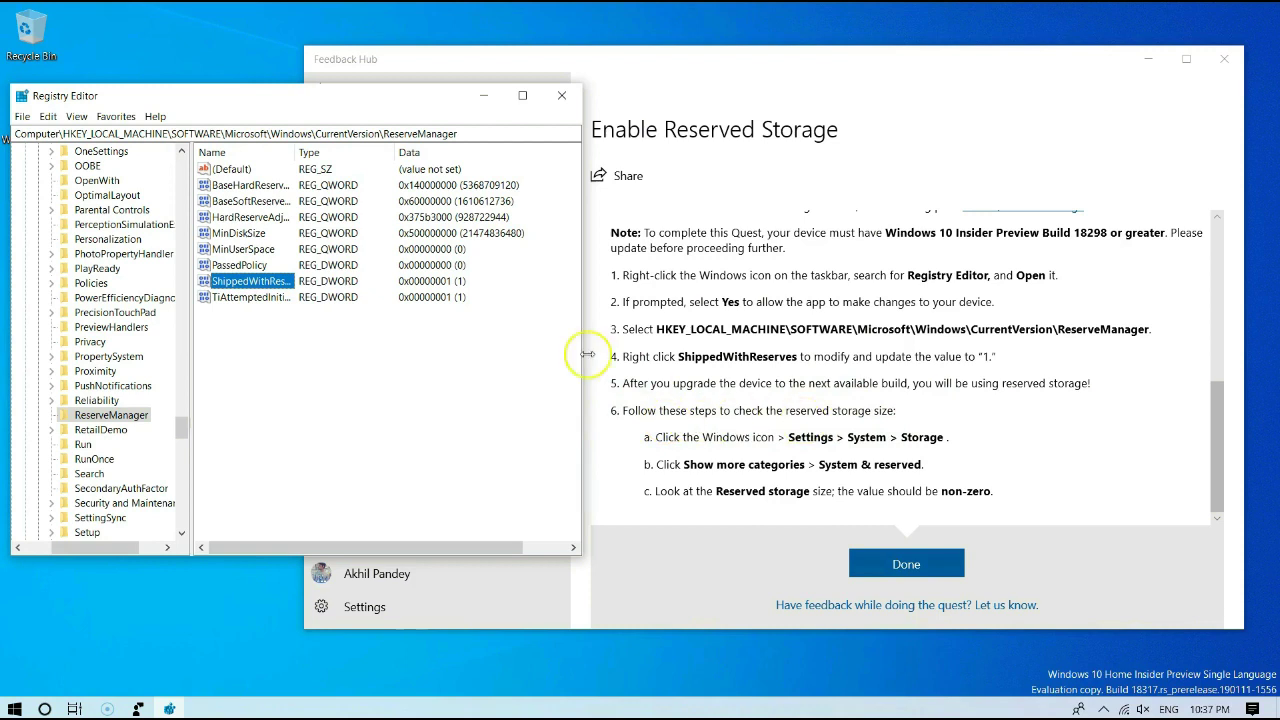
Step: Reopen the ShippedWithReserves value to check its data, and close Registry Editor
double_click(237, 282)
left_click(236, 299)
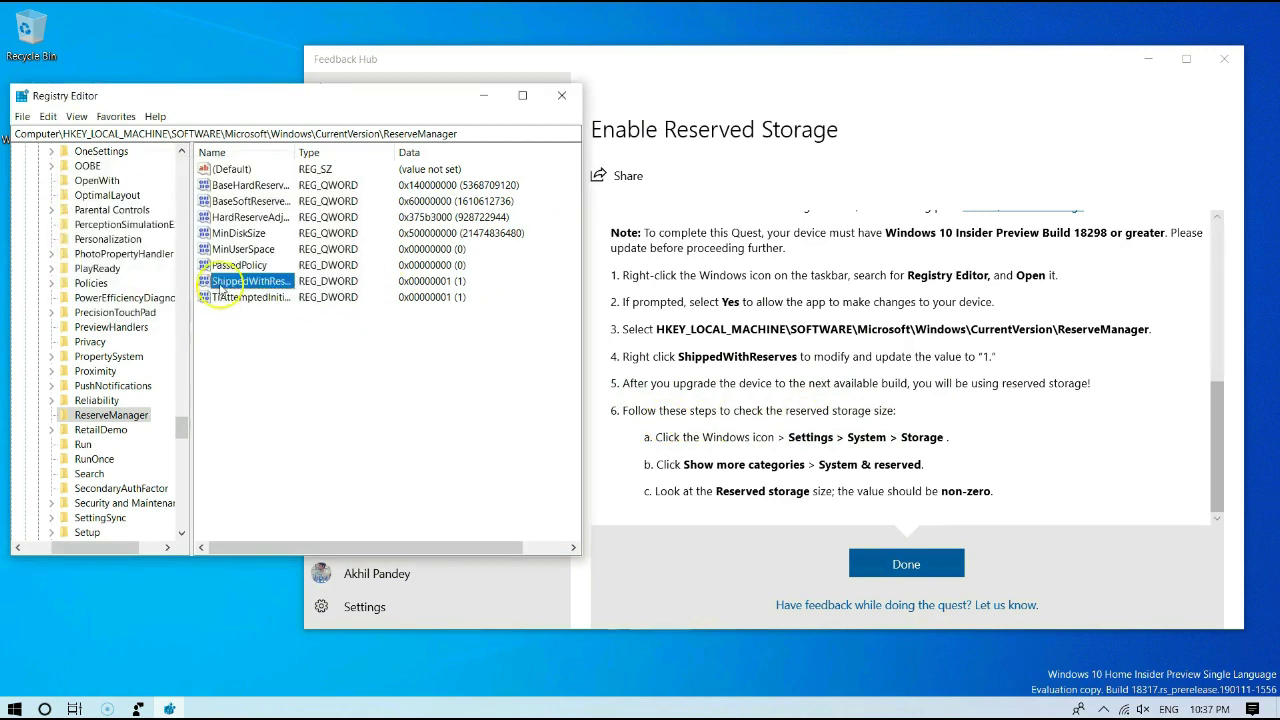
double_click(232, 282)
left_click(206, 299)
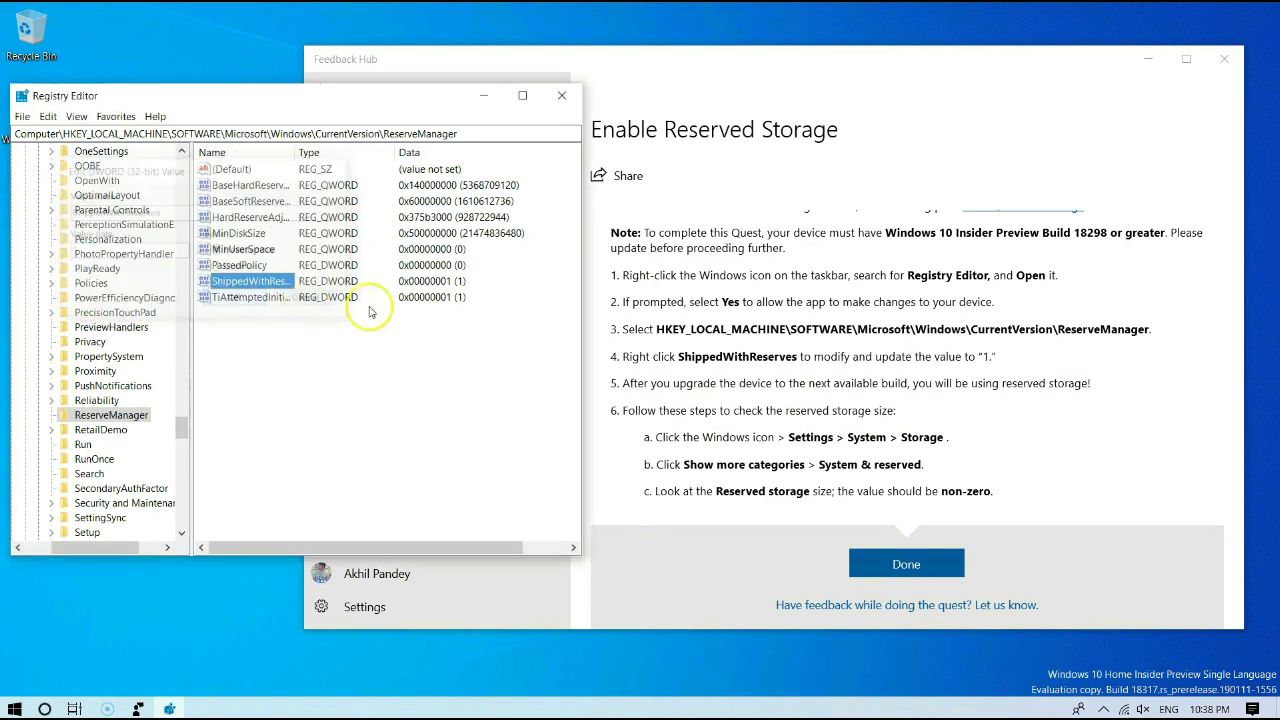
left_click(562, 95)
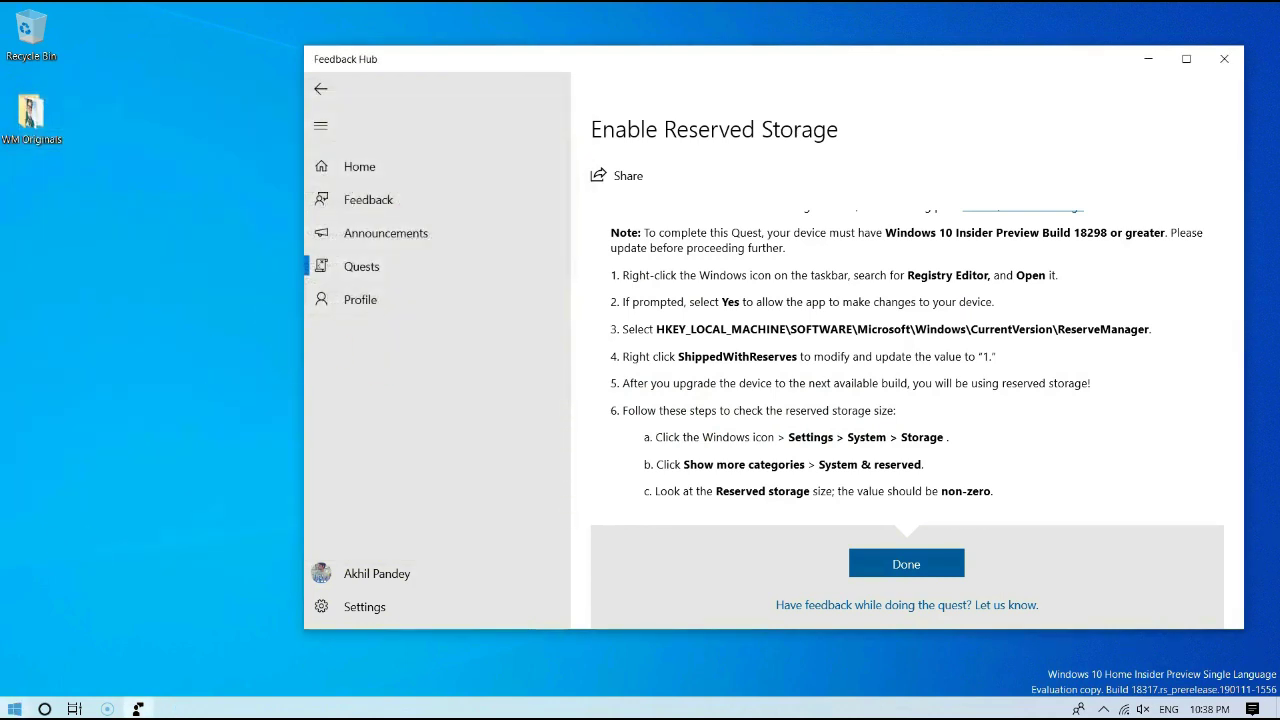
Step: Switch to Windows Settings and reposition its window on the desktop
left_click(14, 709)
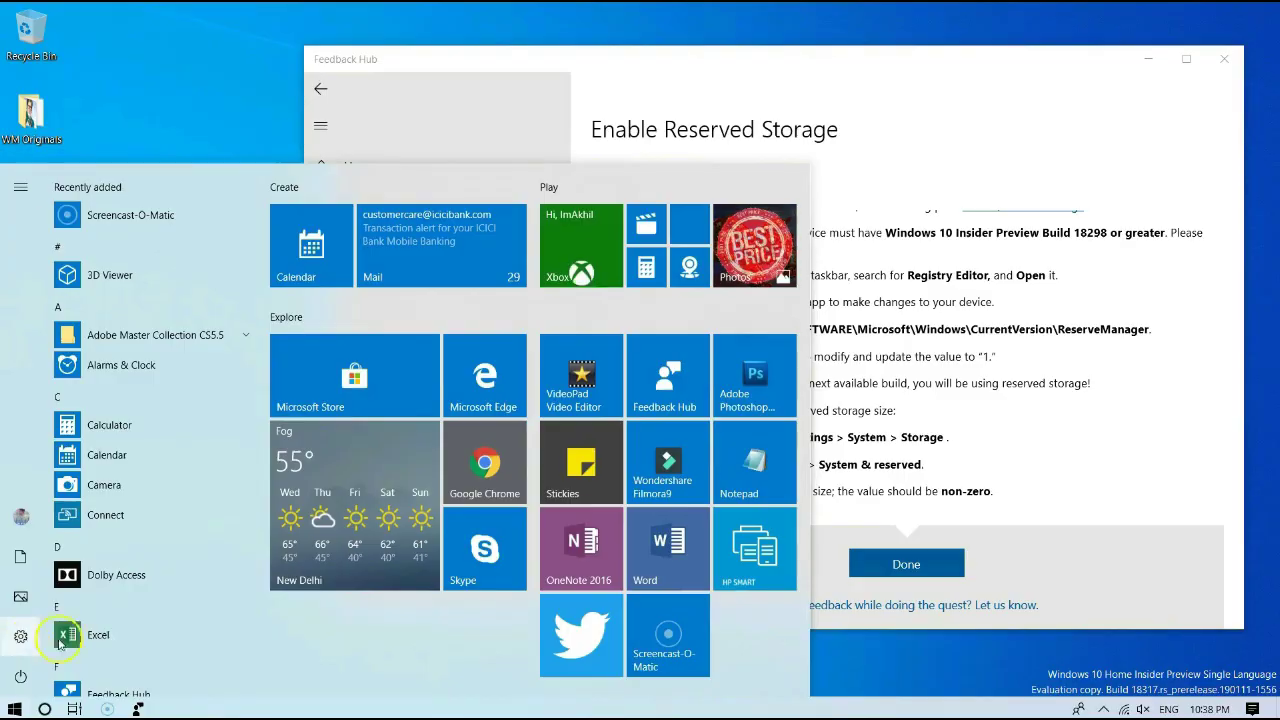
left_click(20, 636)
left_click(1214, 20)
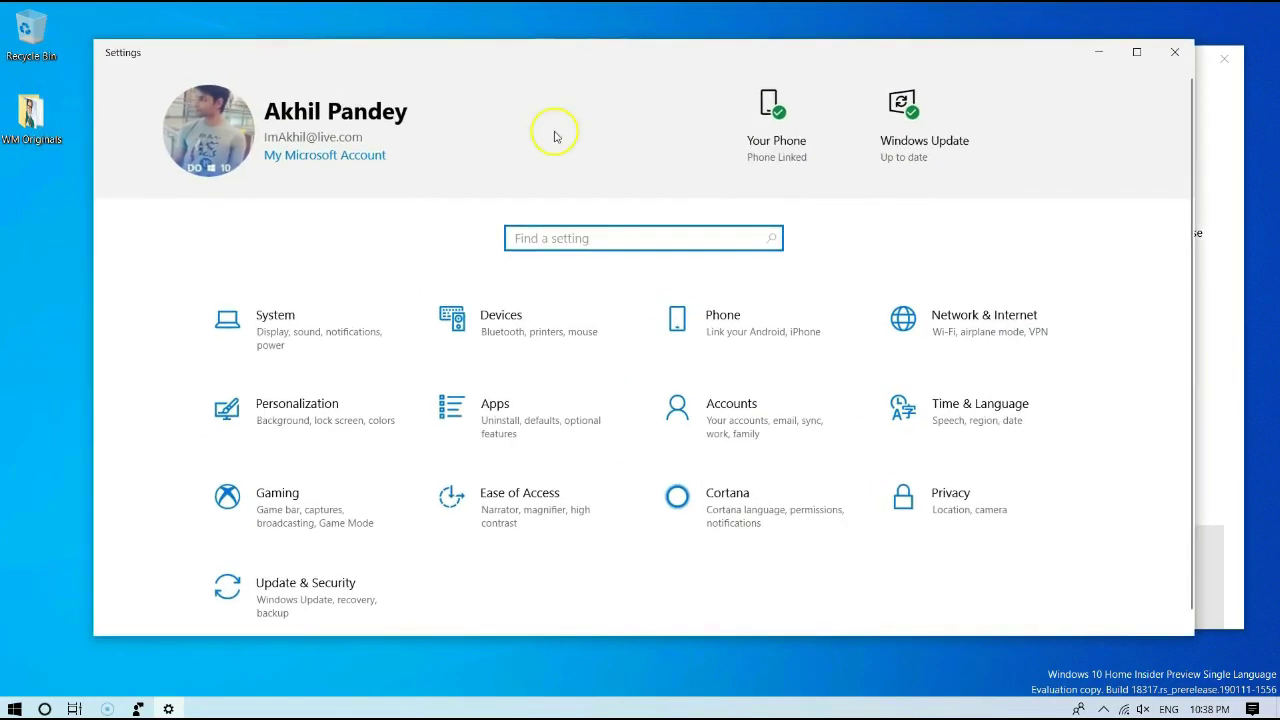
left_click_drag(571, 49, 623, 33)
Step: Review the quest's reserved storage check instructions in Feedback Hub and open the Storage page of the System settings
left_click(724, 624)
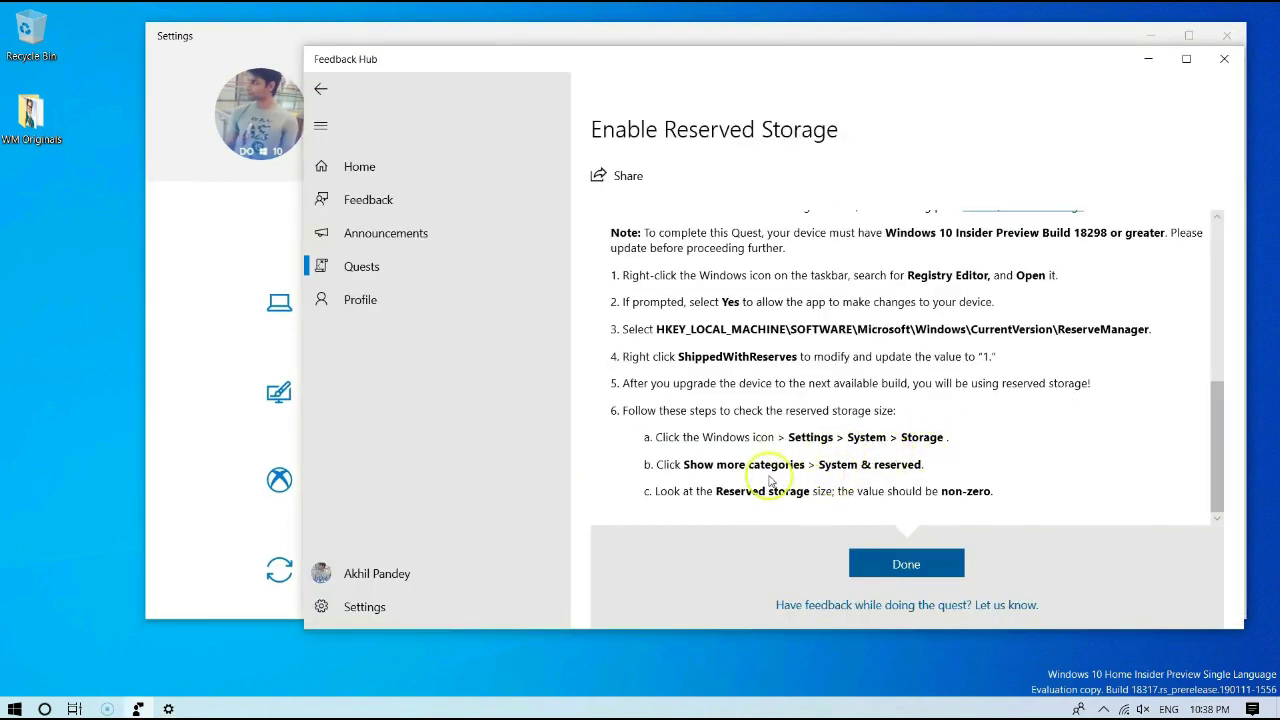
left_click(193, 319)
left_click(399, 318)
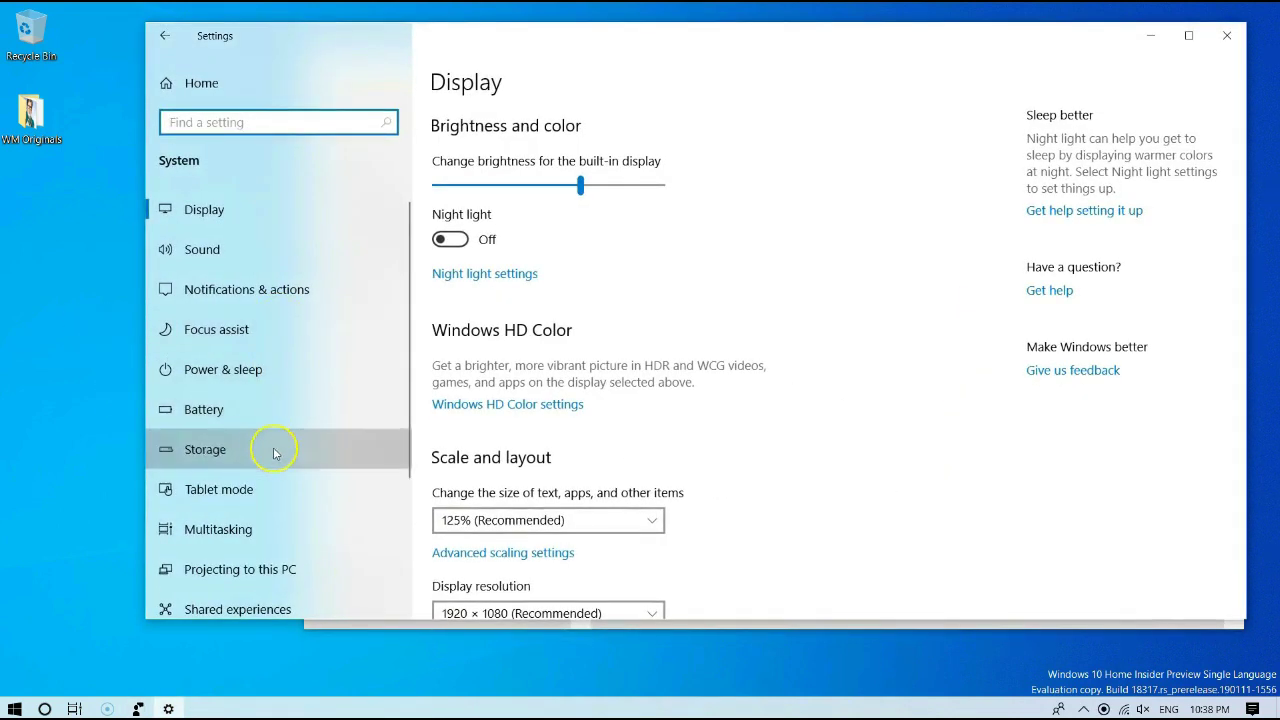
left_click(266, 445)
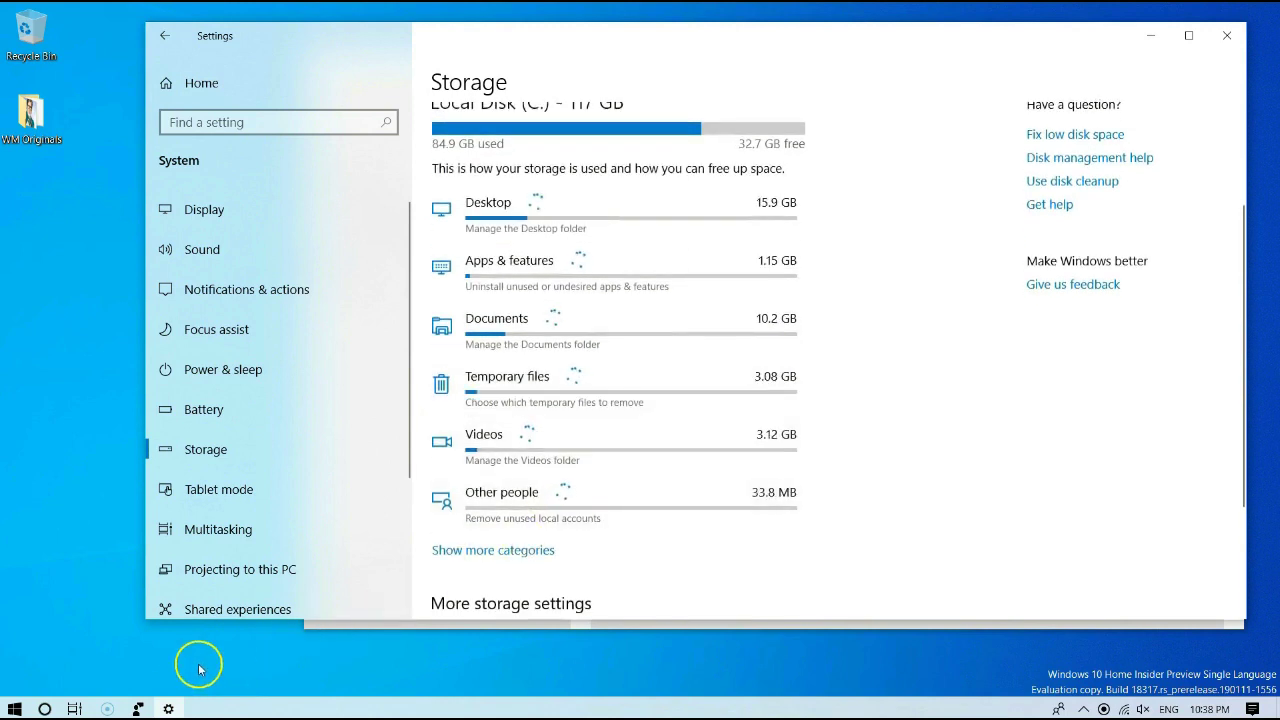
Step: Consult the quest instructions again and show more categories in the Storage page's usage list for Local Disk (C:)
left_click(338, 626)
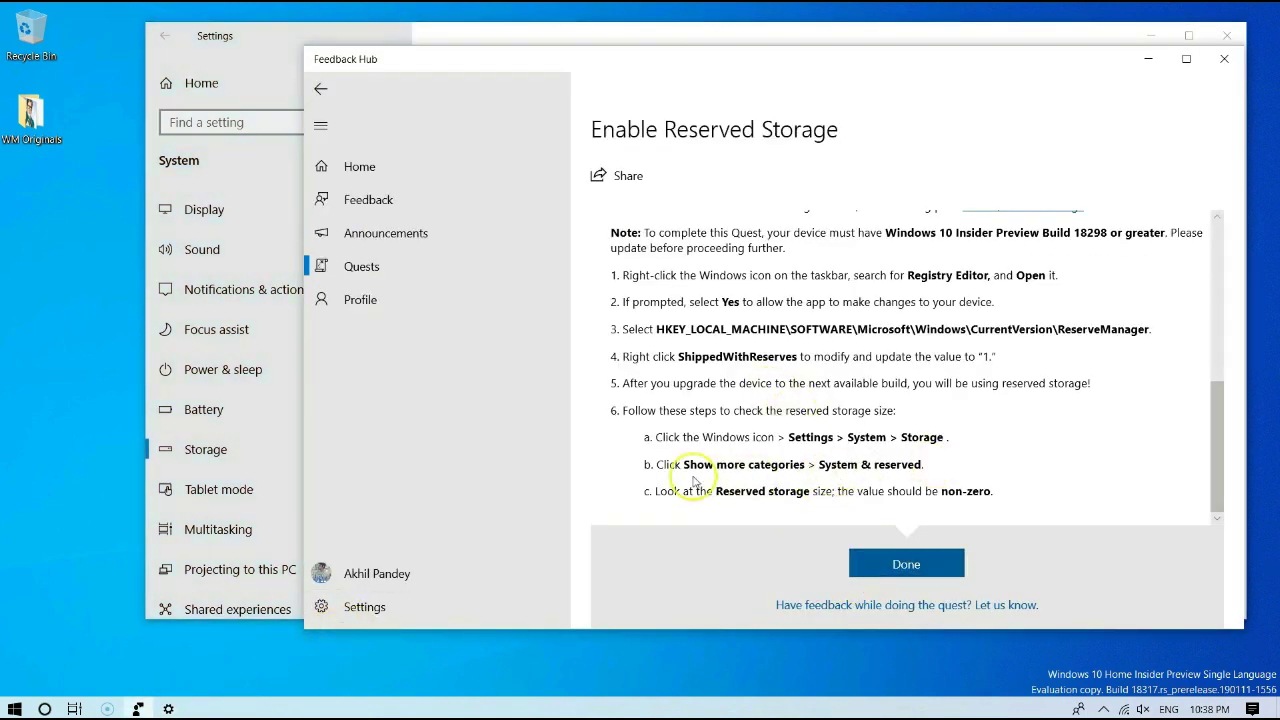
left_click(280, 47)
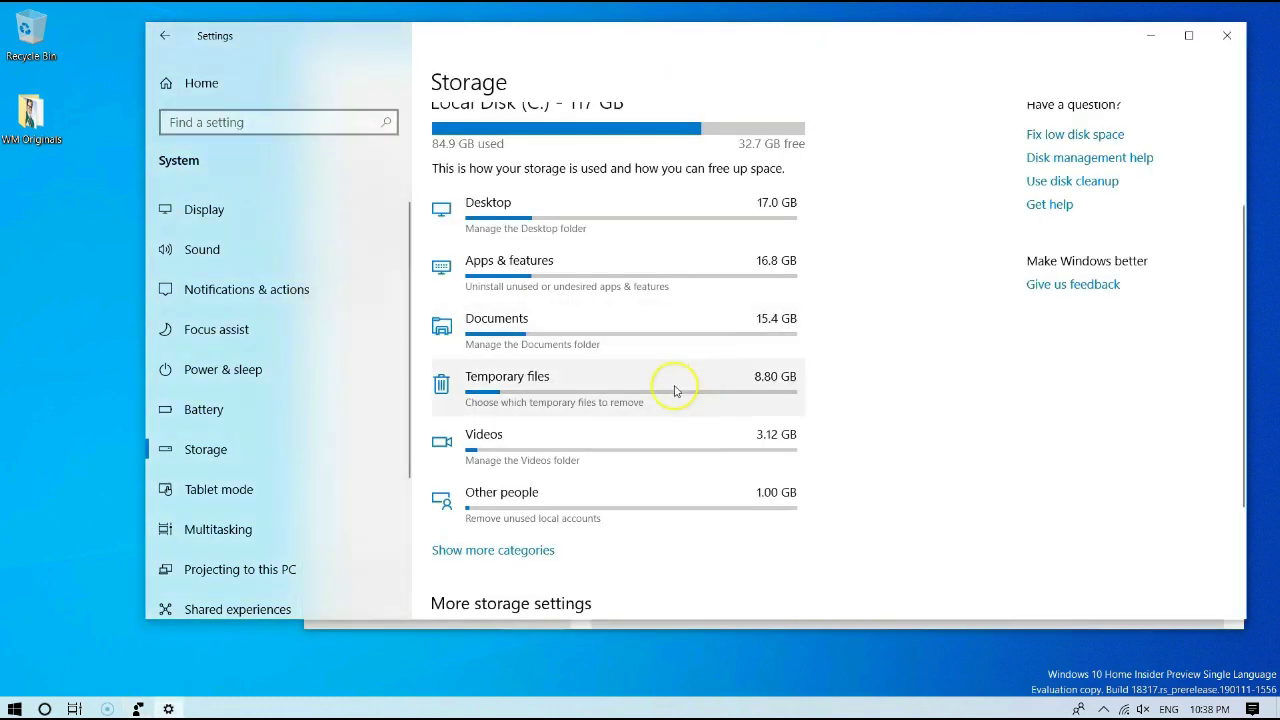
scroll(674, 391, "down", 2)
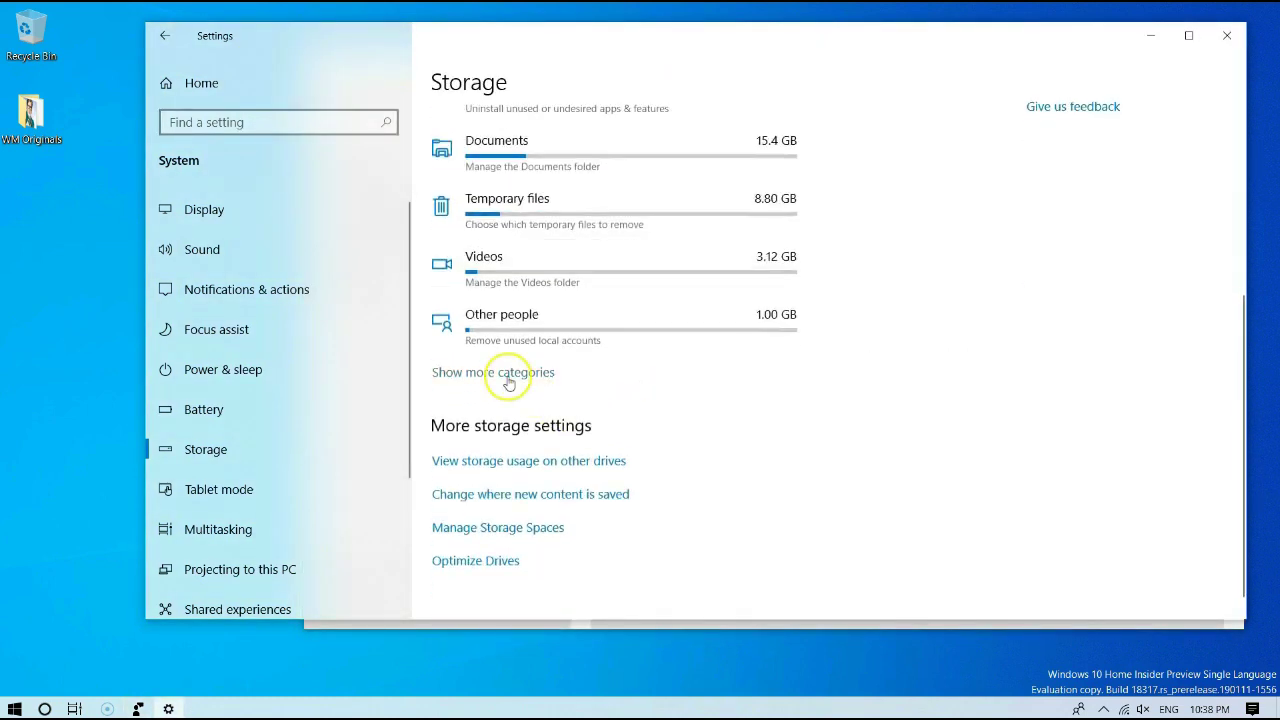
left_click(508, 371)
scroll(622, 393, "down", 4)
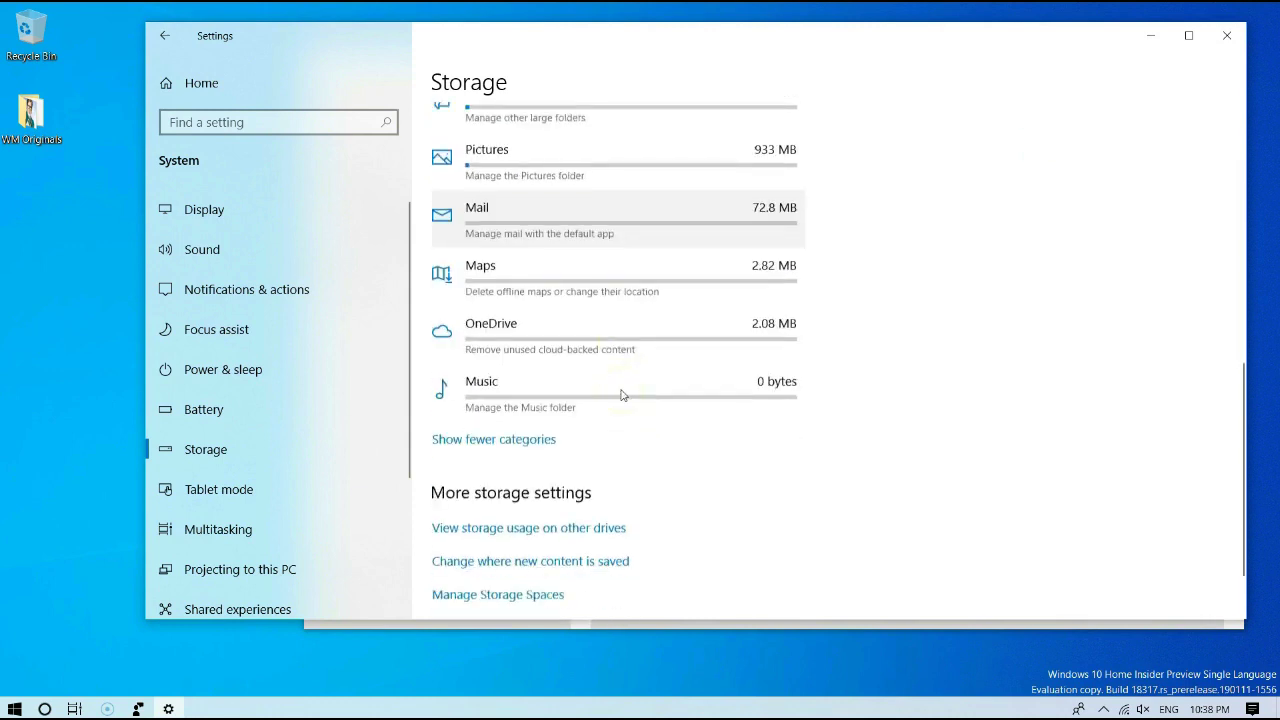
scroll(622, 395, "up", 5)
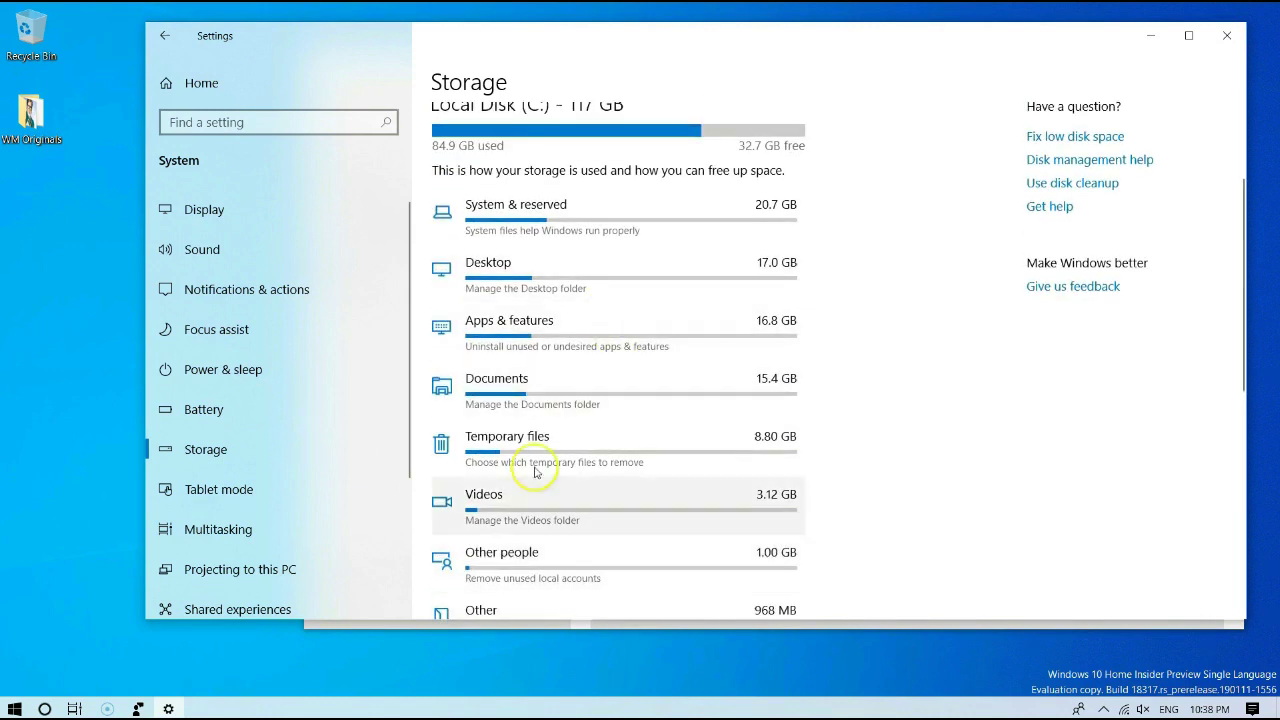
Step: Recheck the quest's category instruction in Feedback Hub and open the System & reserved storage details in Settings
left_click(140, 706)
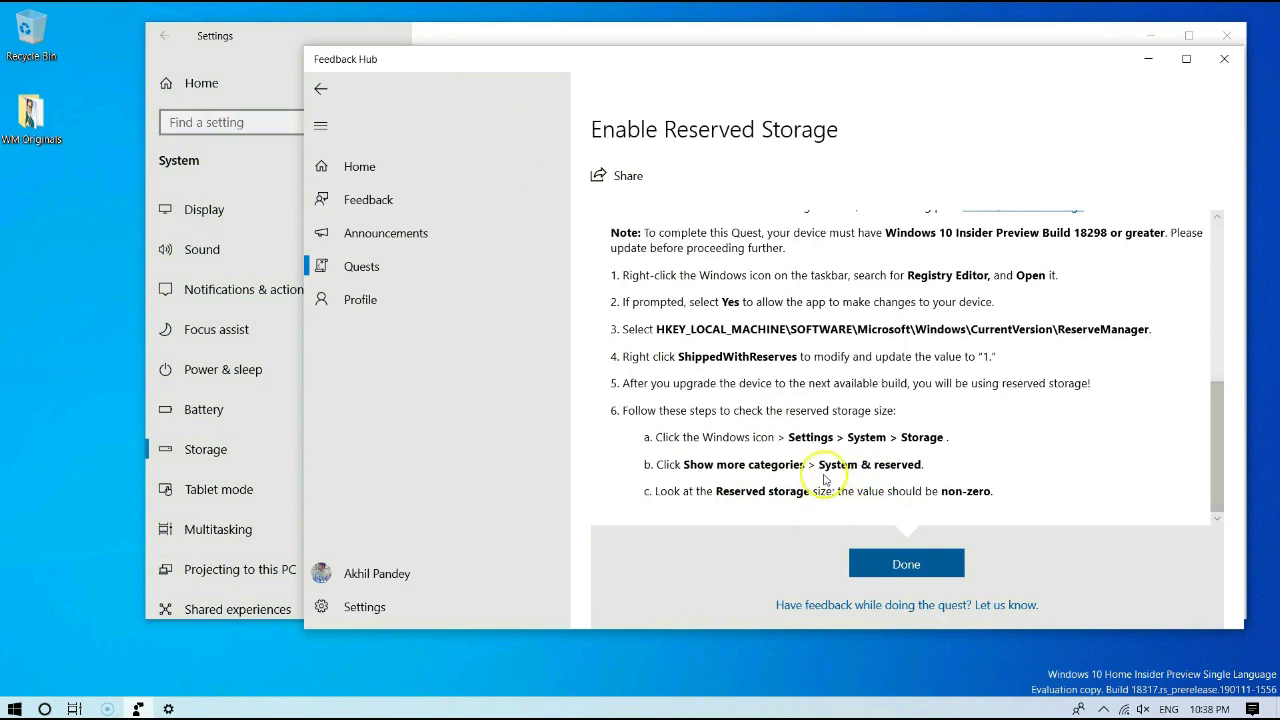
left_click(481, 39)
left_click(585, 231)
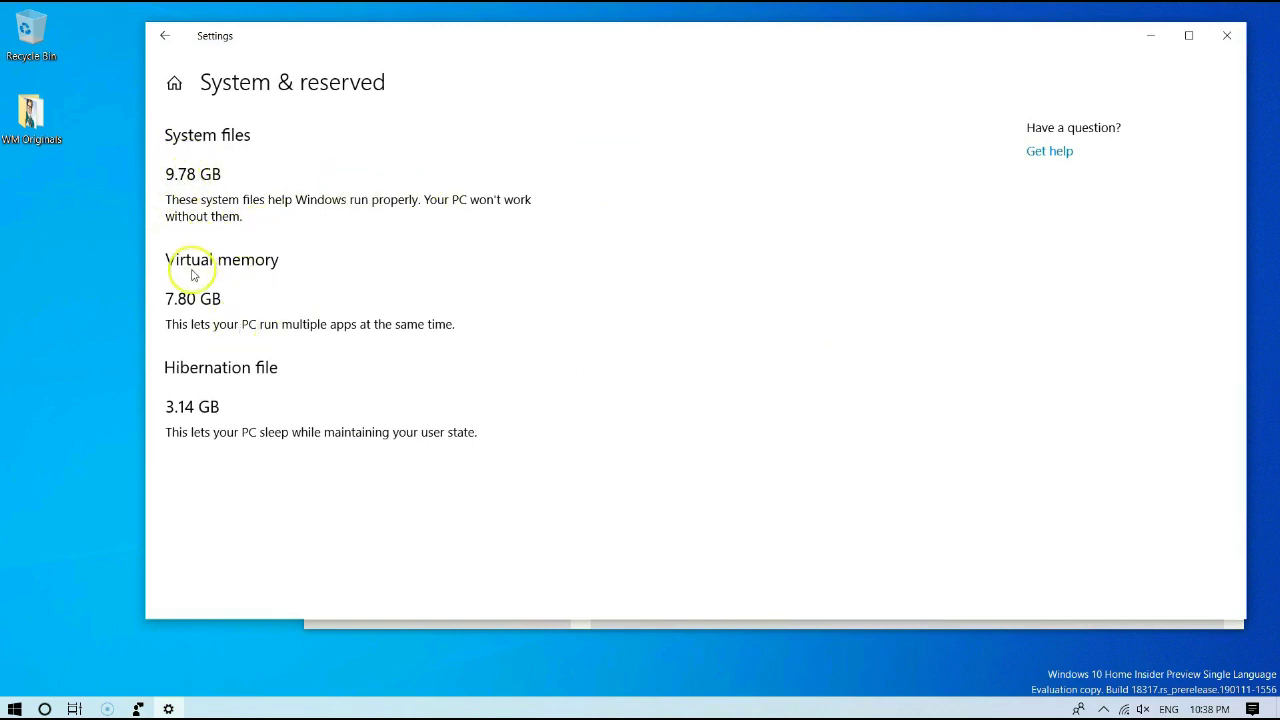
Step: Compare the System & reserved page with the quest's reserved storage instruction, and close Settings and Feedback Hub
left_click(138, 708)
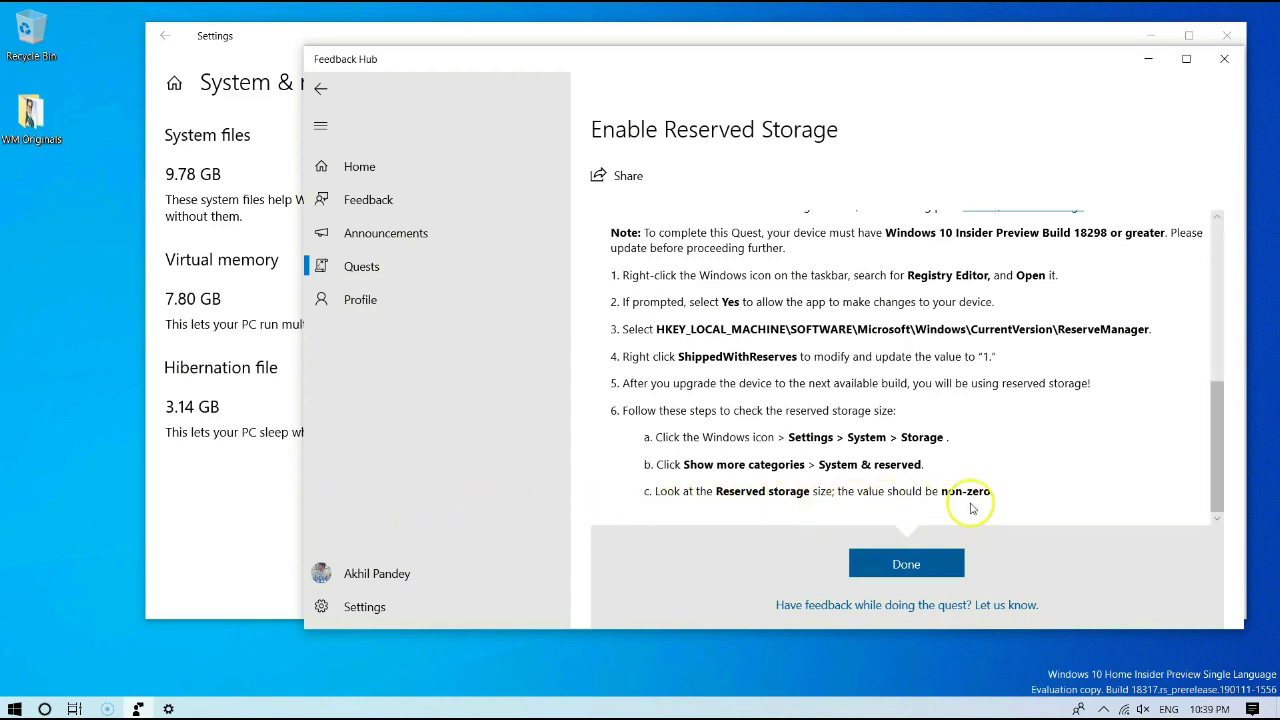
left_click(209, 503)
key("alt+Tab")
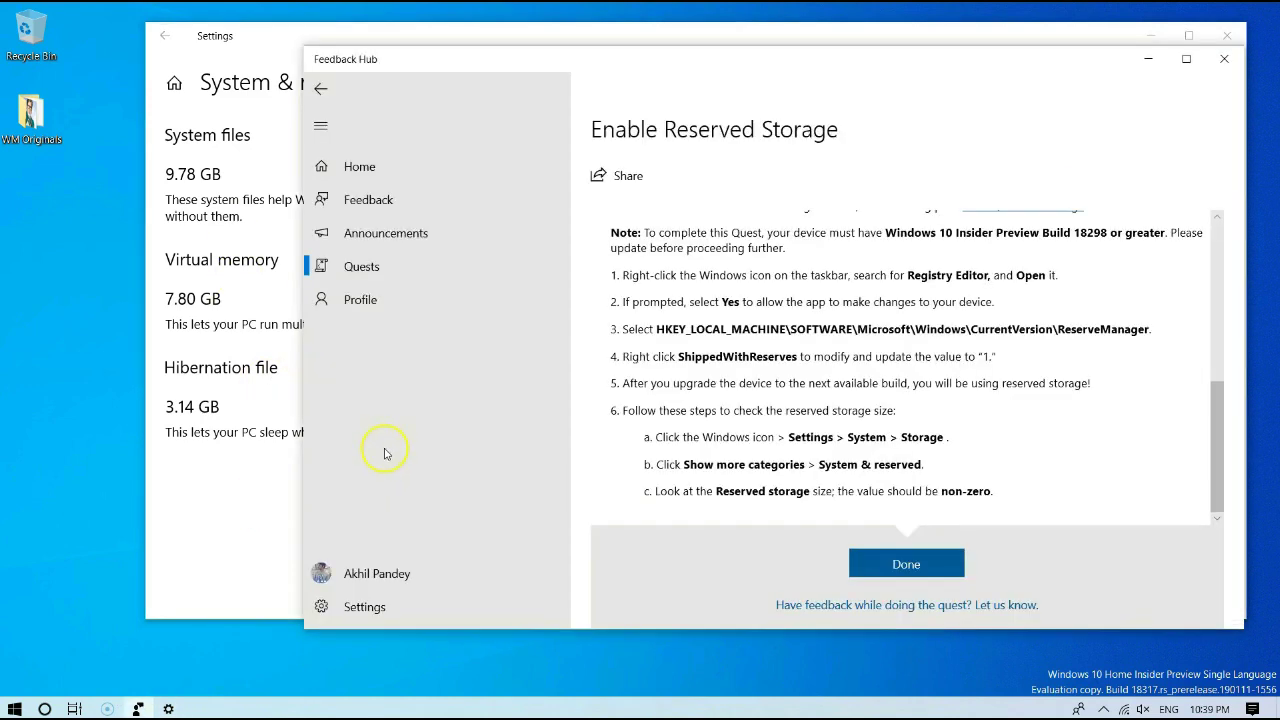
left_click(265, 486)
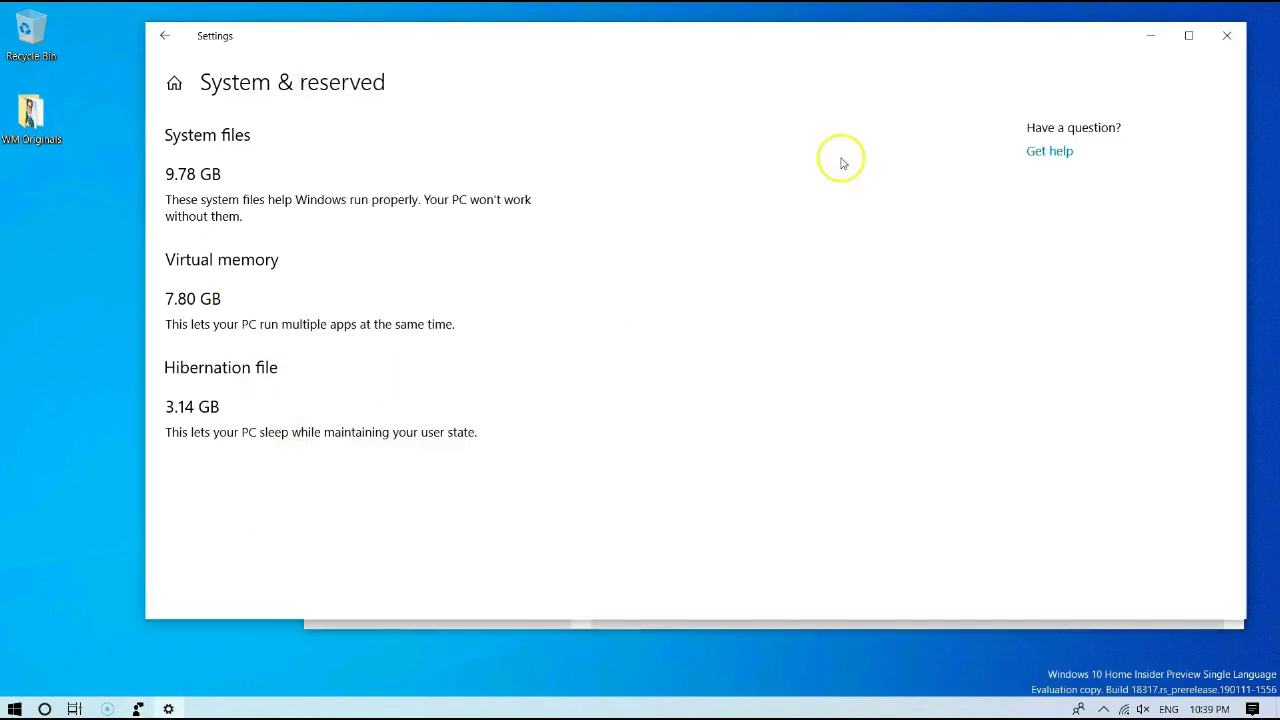
left_click(1231, 40)
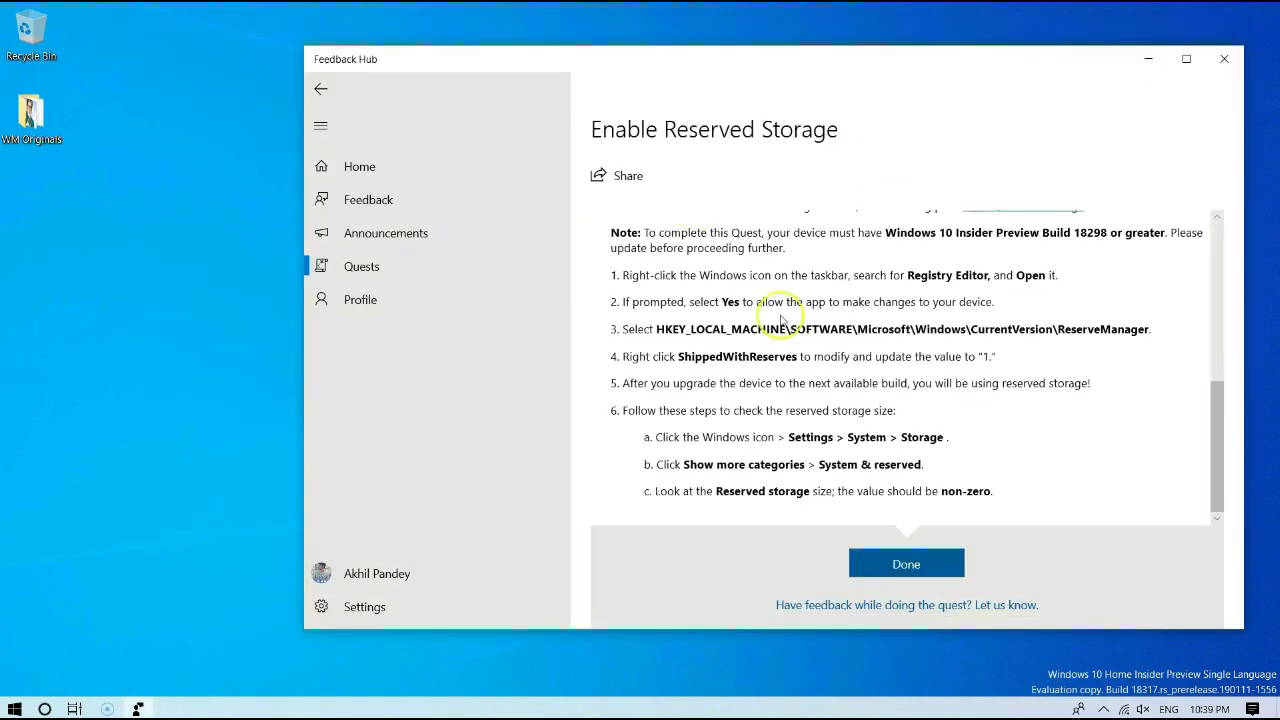
left_click(1224, 58)
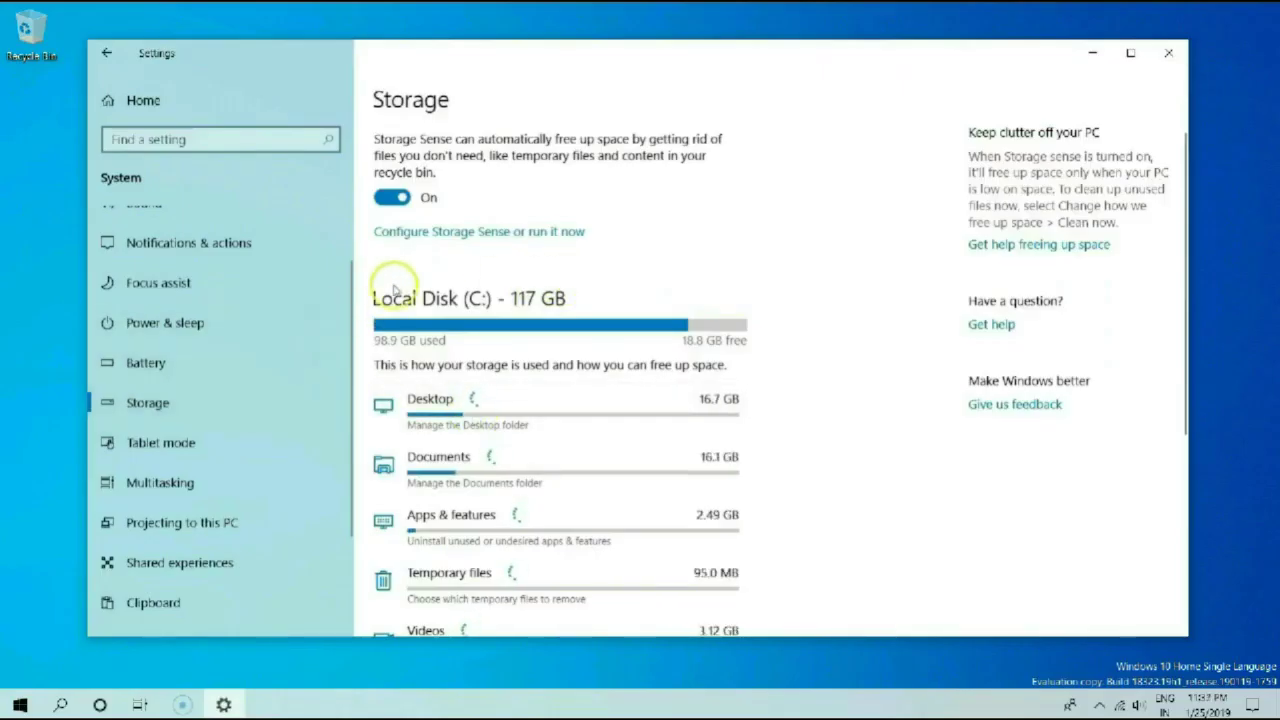
Step: Expand the storage categories on the upgraded build, check the Reserved storage size under System & reserved, and leave that page
scroll(380, 375, "down", 4)
scroll(380, 378, "down", 3)
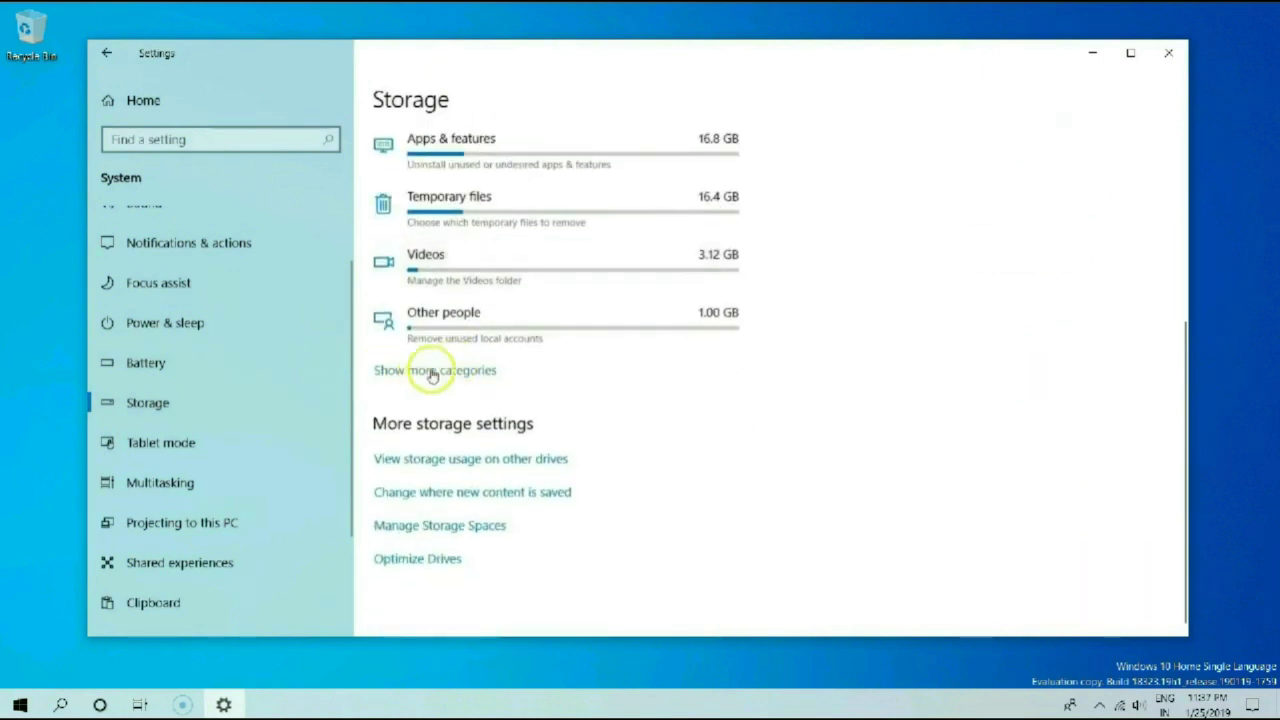
left_click(432, 372)
scroll(494, 363, "up", 5)
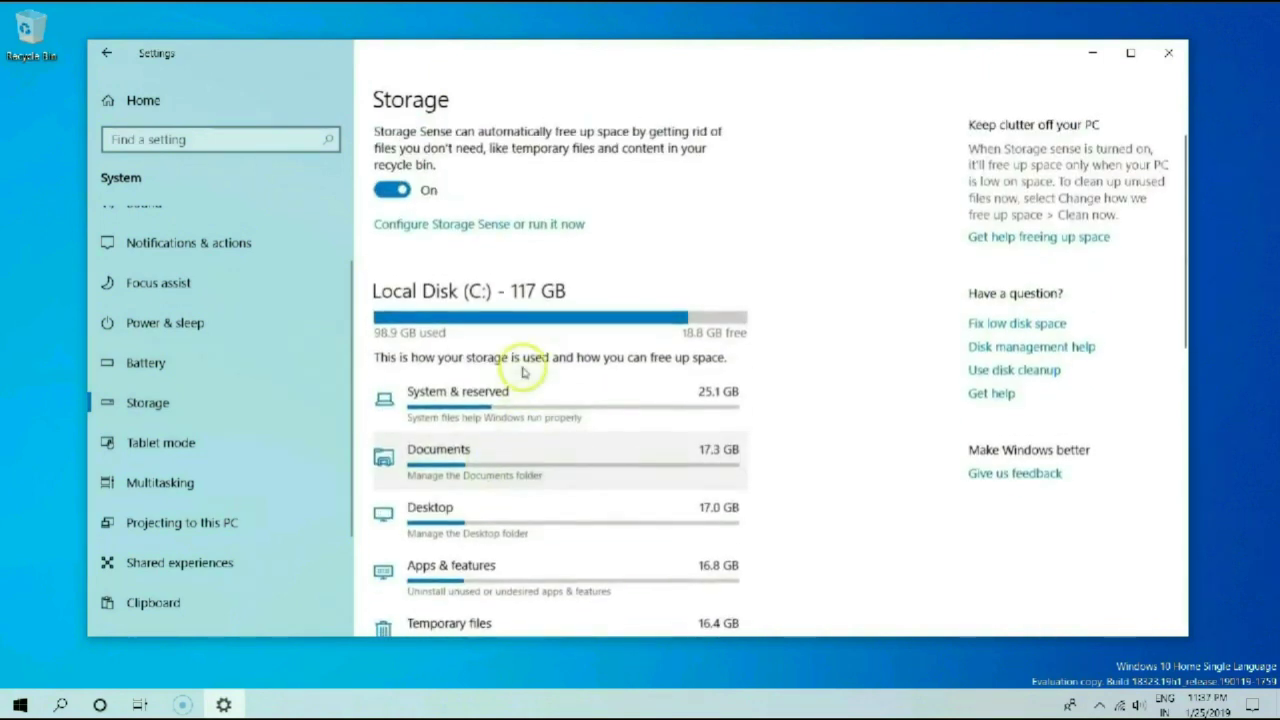
left_click(438, 428)
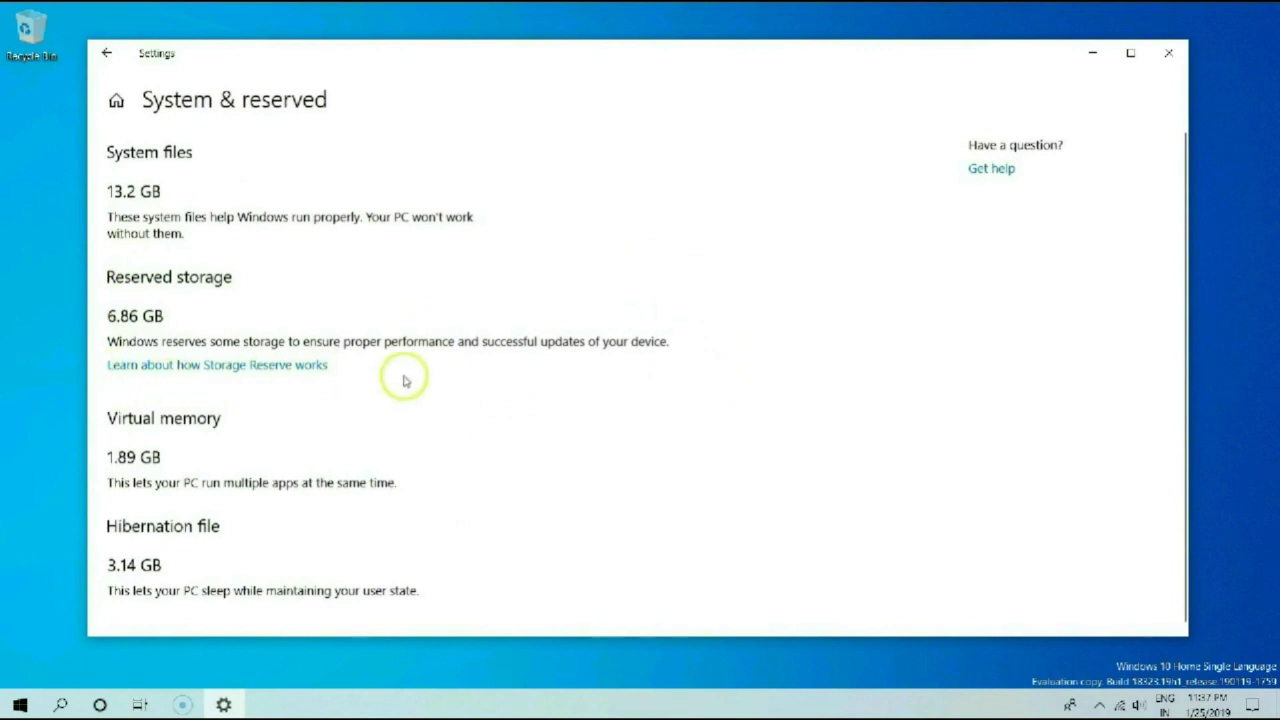
left_click(106, 53)
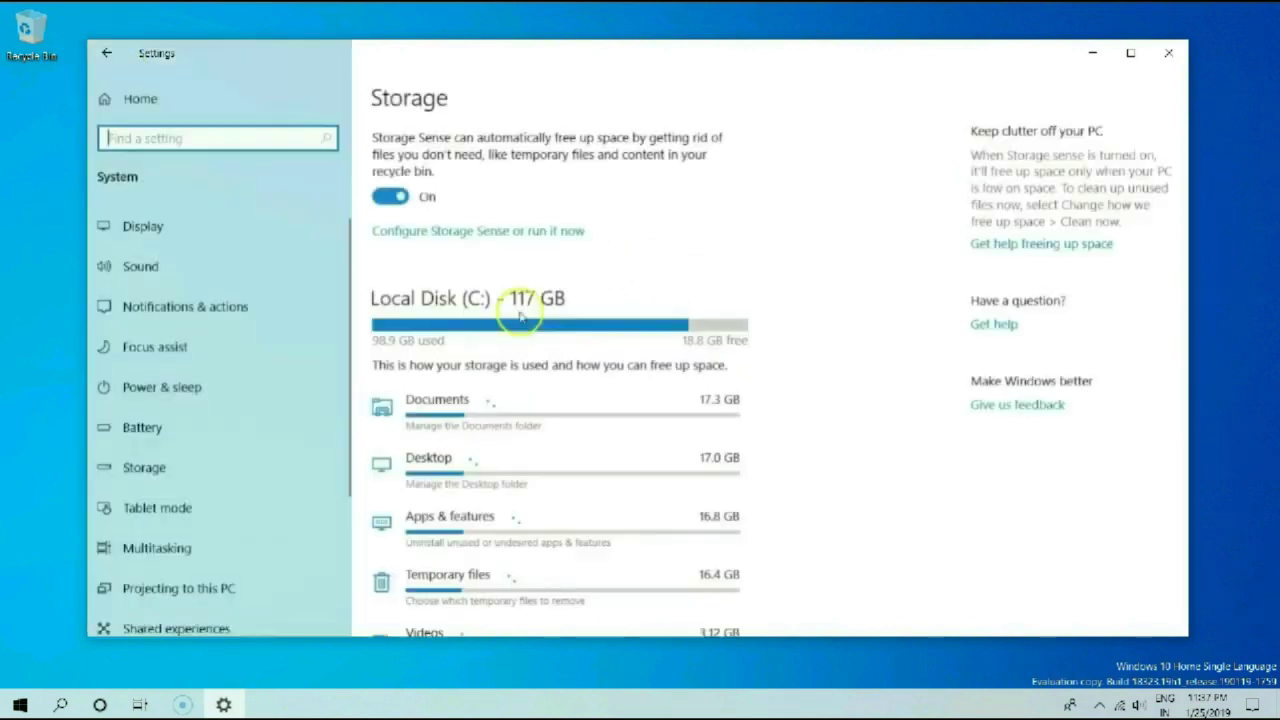
left_click(91, 57)
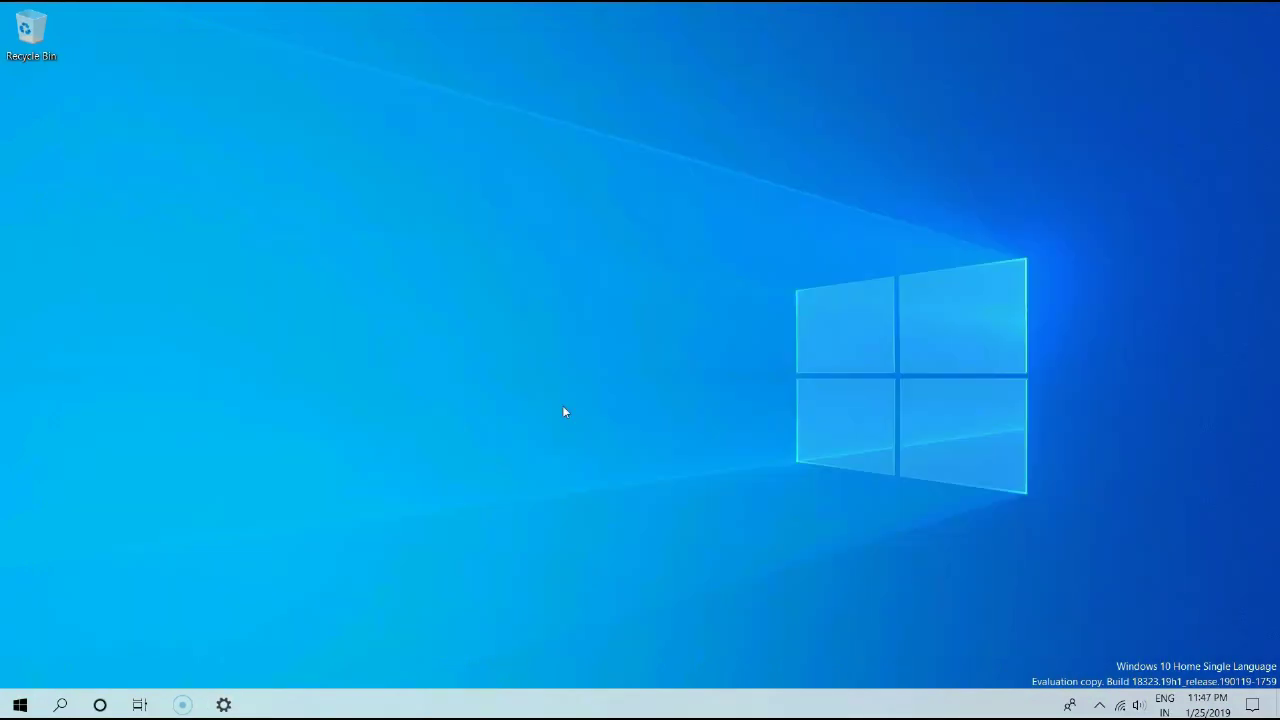